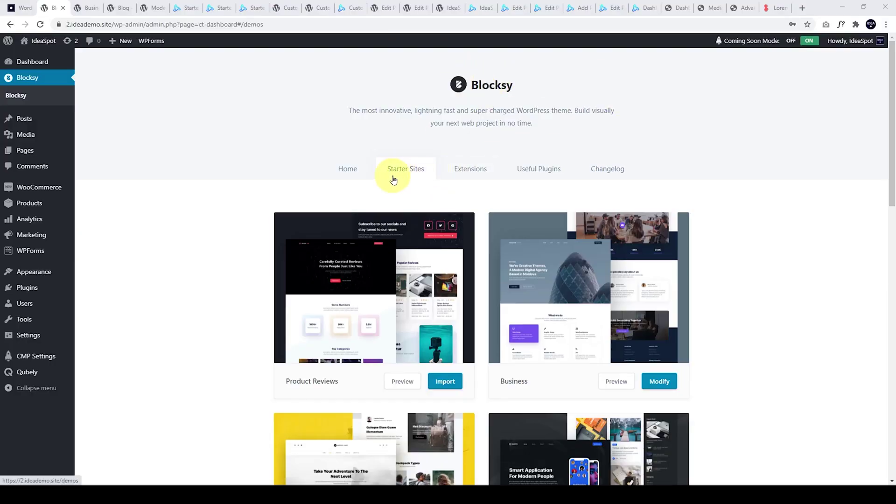
{"action": "scroll", "coordinate": [760, 264], "scroll_direction": "down", "scroll_amount": 1}
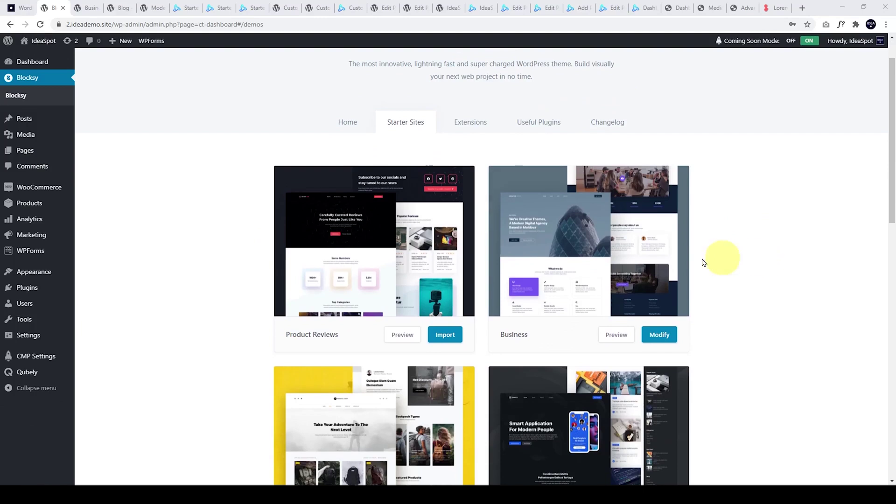
{"action": "mouse_move", "coordinate": [375, 241]}
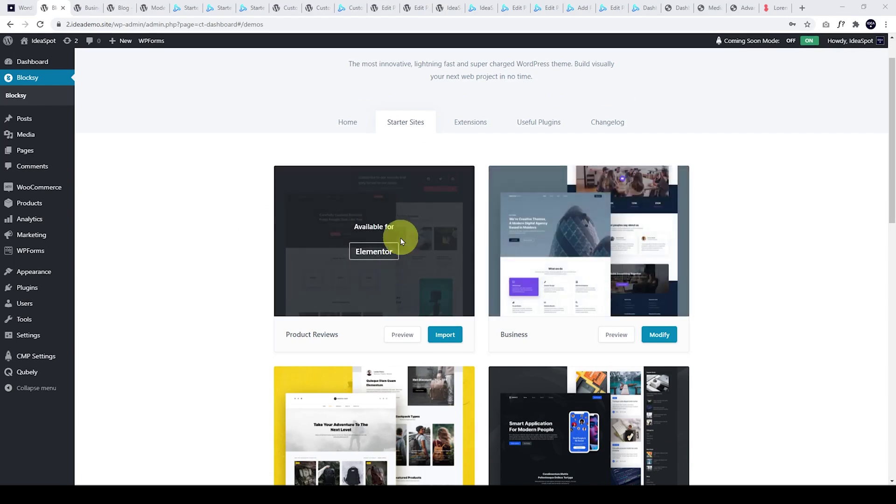
{"action": "scroll", "coordinate": [372, 265], "scroll_direction": "down", "scroll_amount": 1}
{"action": "scroll", "coordinate": [380, 260], "scroll_direction": "down", "scroll_amount": 1}
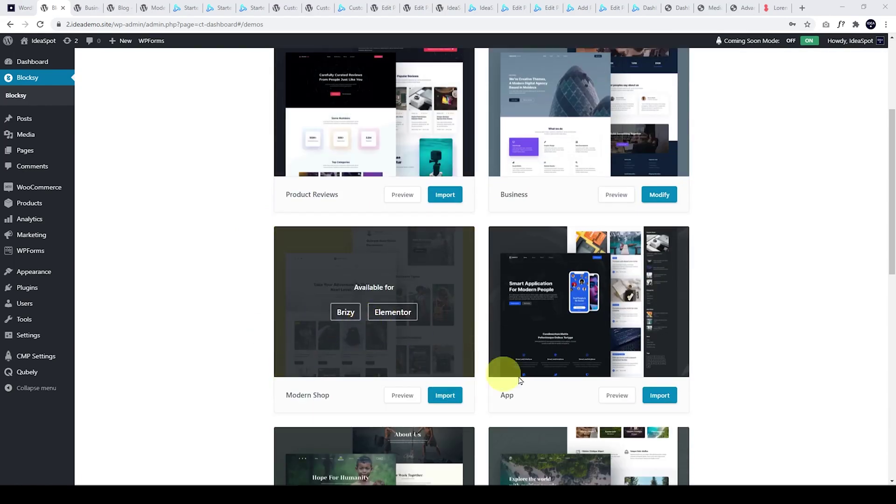
{"action": "scroll", "coordinate": [829, 285], "scroll_direction": "down", "scroll_amount": 2}
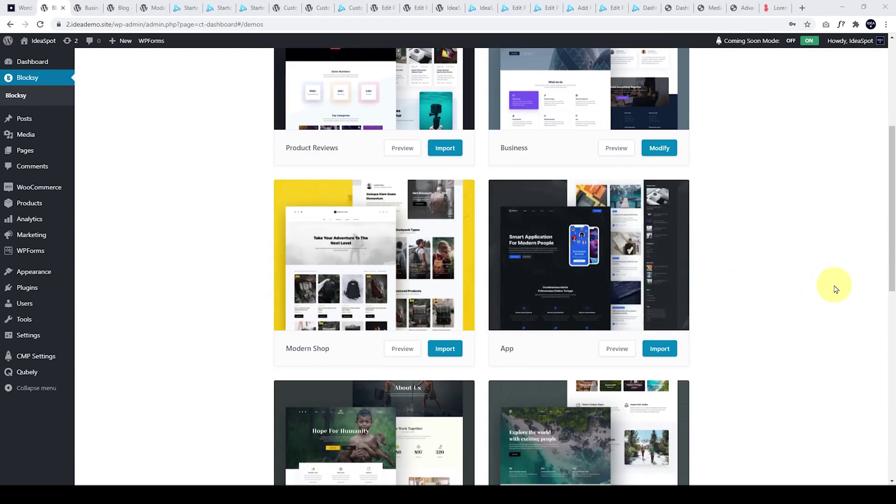
{"action": "scroll", "coordinate": [829, 287], "scroll_direction": "down", "scroll_amount": 1}
{"action": "scroll", "coordinate": [830, 286], "scroll_direction": "down", "scroll_amount": 2}
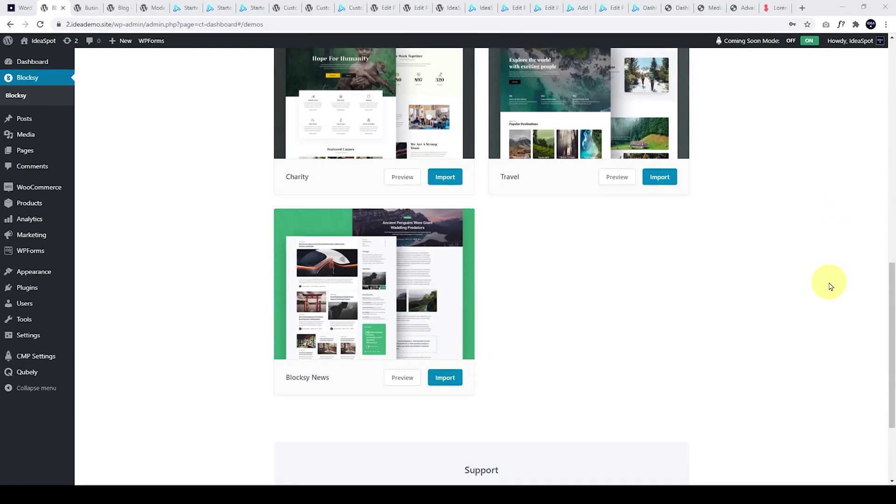
{"action": "scroll", "coordinate": [830, 285], "scroll_direction": "up", "scroll_amount": 1}
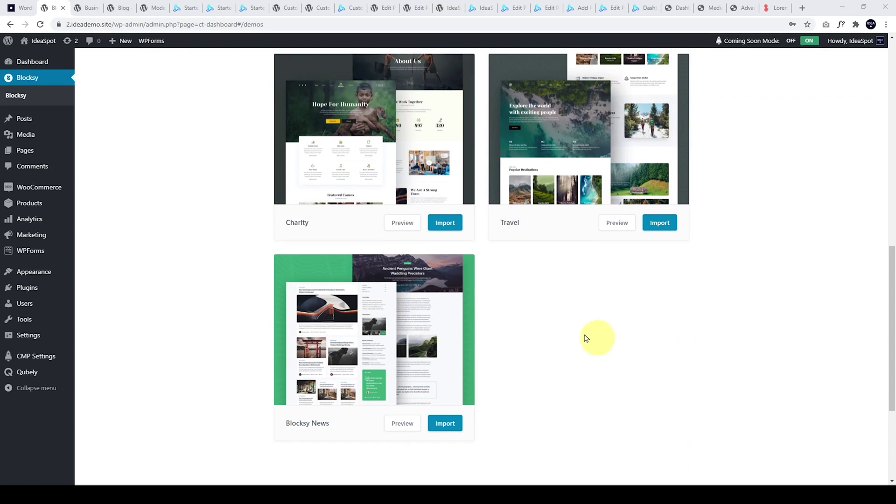
{"action": "mouse_move", "coordinate": [374, 329]}
{"action": "scroll", "coordinate": [710, 406], "scroll_direction": "up", "scroll_amount": 3}
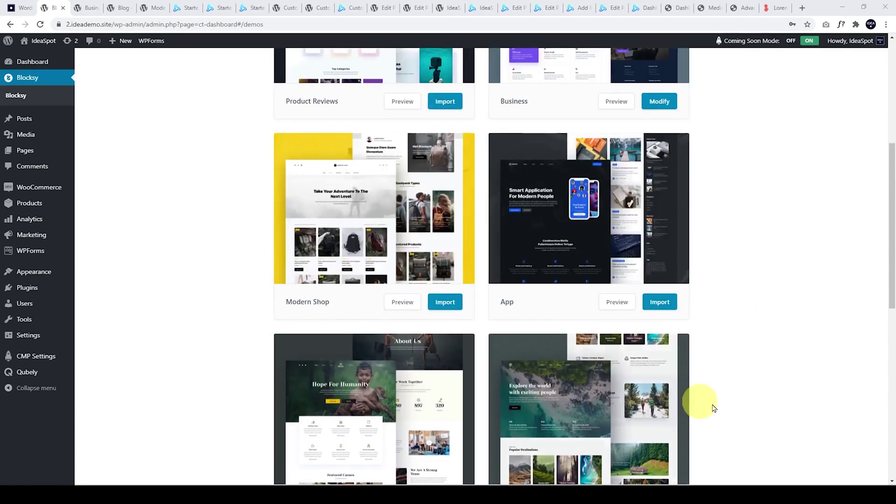
{"action": "scroll", "coordinate": [725, 408], "scroll_direction": "up", "scroll_amount": 2}
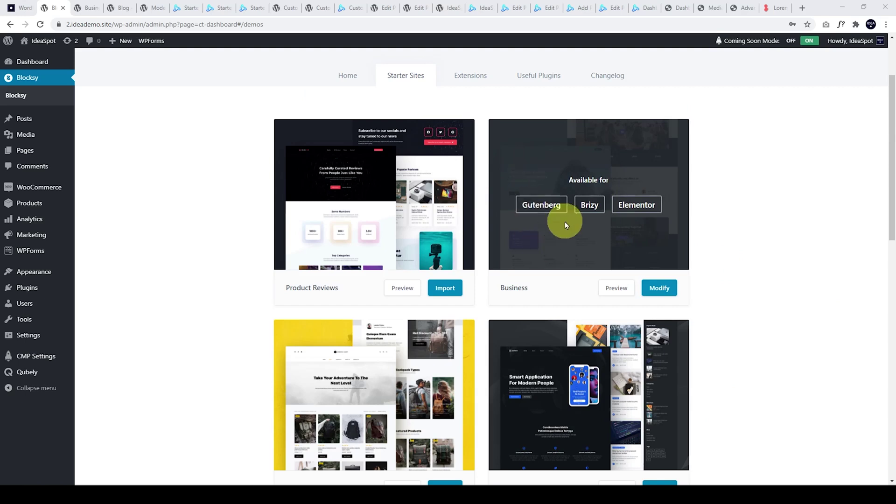
{"action": "scroll", "coordinate": [542, 222], "scroll_direction": "down", "scroll_amount": 1}
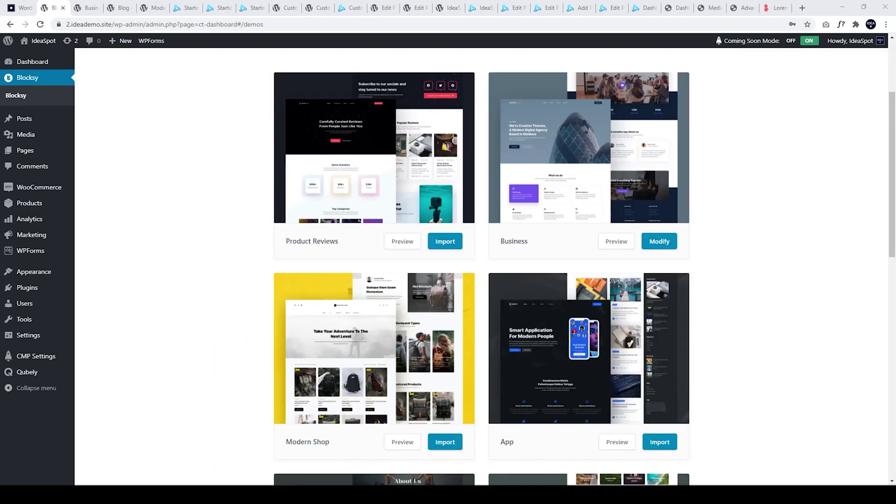
{"action": "scroll", "coordinate": [244, 322], "scroll_direction": "up", "scroll_amount": 2}
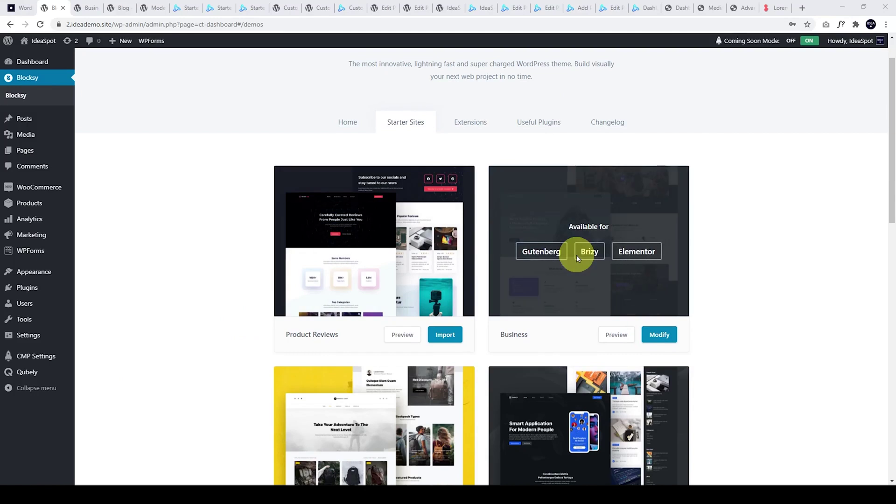
{"action": "scroll", "coordinate": [576, 255], "scroll_direction": "down", "scroll_amount": 2}
{"action": "scroll", "coordinate": [576, 255], "scroll_direction": "down", "scroll_amount": 3}
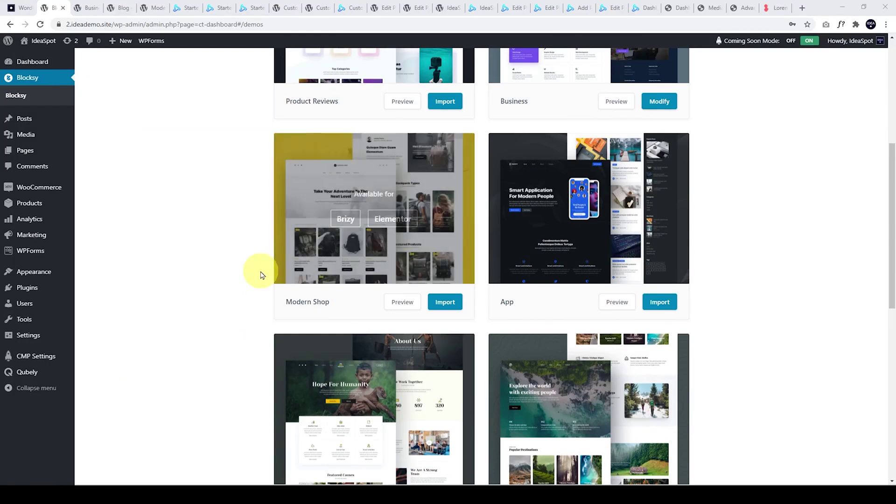
{"action": "scroll", "coordinate": [260, 275], "scroll_direction": "up", "scroll_amount": 3}
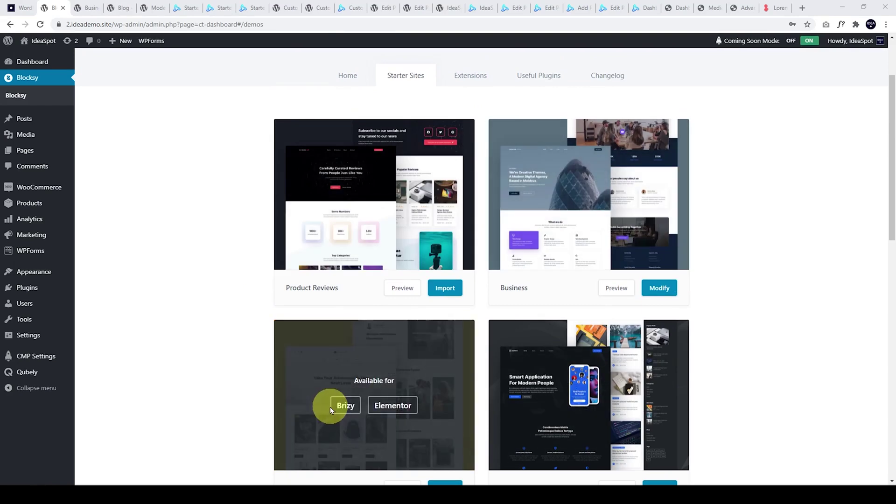
{"action": "scroll", "coordinate": [330, 407], "scroll_direction": "up", "scroll_amount": 2}
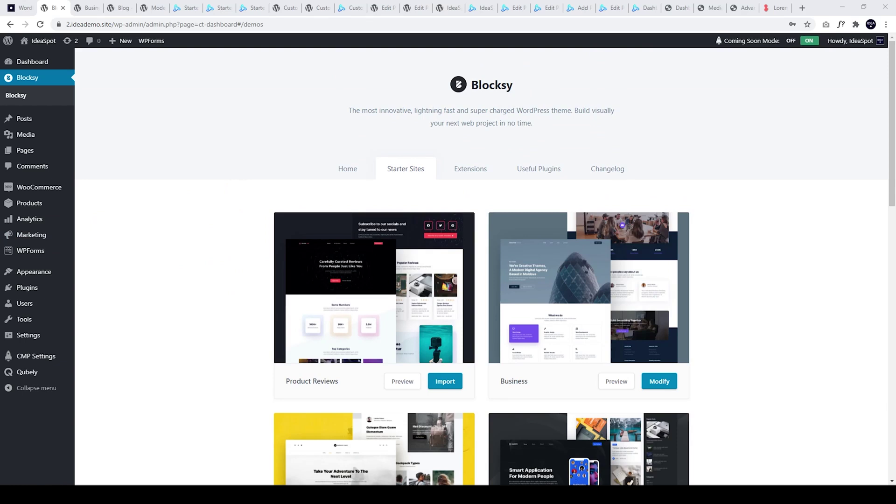
- Bring up the Blocksy Business starter site demo and review its homepage
{"action": "left_click", "coordinate": [91, 8]}
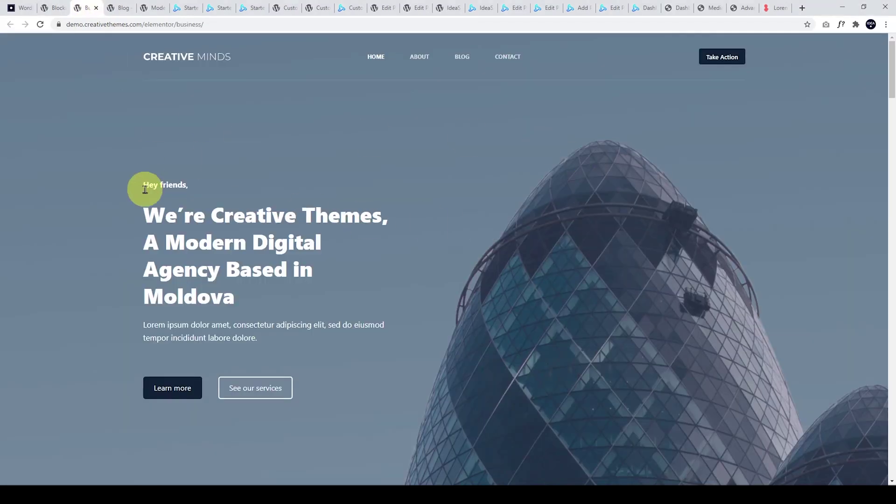
{"action": "scroll", "coordinate": [496, 188], "scroll_direction": "down", "scroll_amount": 3}
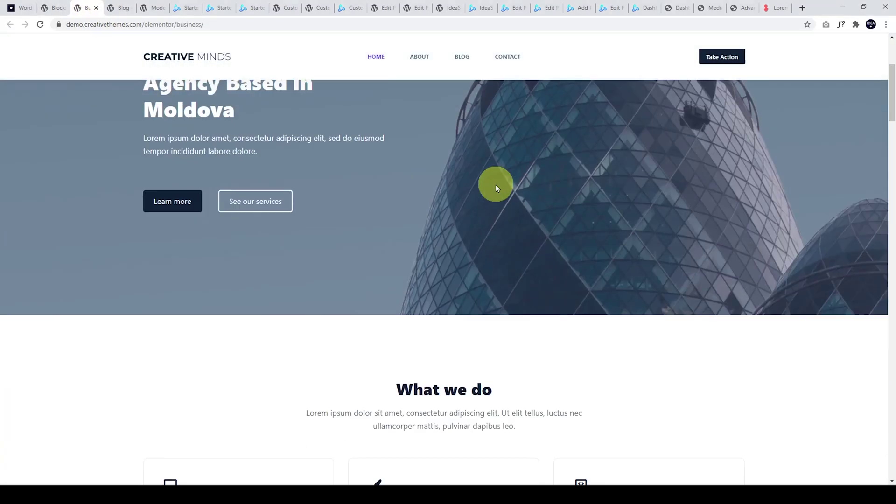
{"action": "scroll", "coordinate": [489, 210], "scroll_direction": "down", "scroll_amount": 3}
{"action": "scroll", "coordinate": [474, 256], "scroll_direction": "up", "scroll_amount": 6}
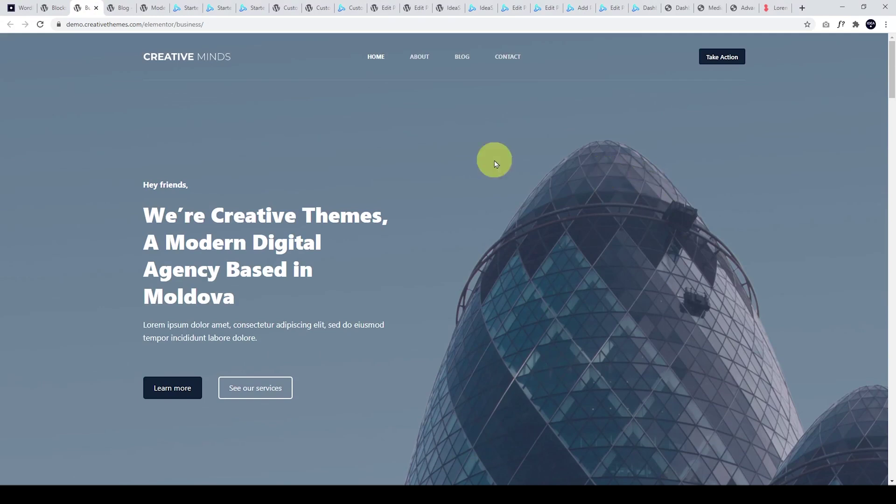
{"action": "scroll", "coordinate": [422, 165], "scroll_direction": "down", "scroll_amount": 4}
{"action": "scroll", "coordinate": [423, 171], "scroll_direction": "down", "scroll_amount": 4}
{"action": "scroll", "coordinate": [425, 177], "scroll_direction": "down", "scroll_amount": 3}
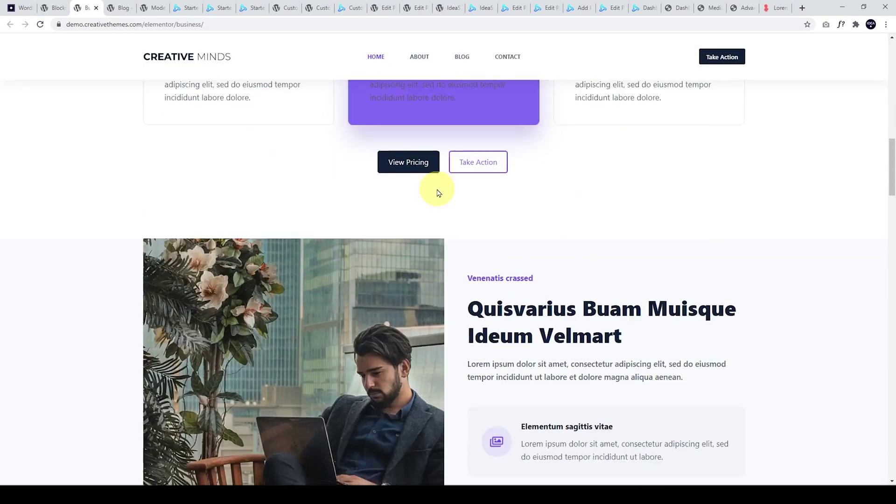
{"action": "scroll", "coordinate": [436, 190], "scroll_direction": "down", "scroll_amount": 3}
{"action": "scroll", "coordinate": [444, 194], "scroll_direction": "up", "scroll_amount": 5}
{"action": "scroll", "coordinate": [448, 193], "scroll_direction": "up", "scroll_amount": 6}
{"action": "scroll", "coordinate": [448, 194], "scroll_direction": "up", "scroll_amount": 2}
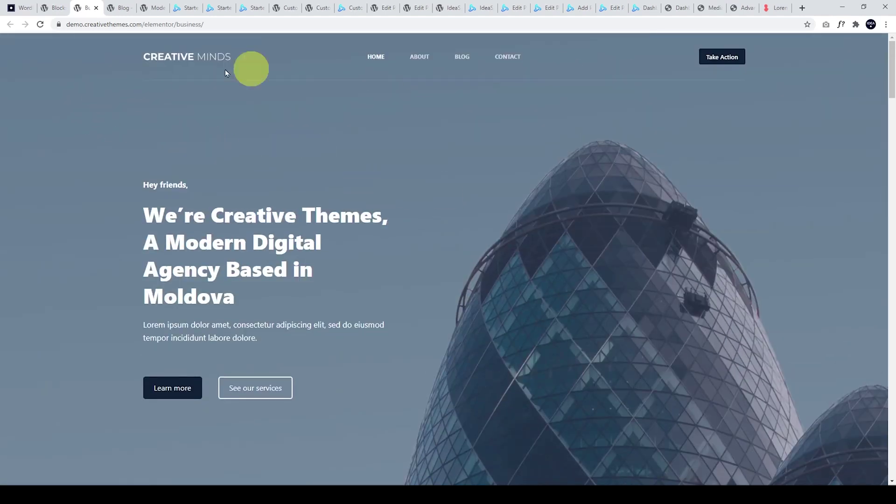
{"action": "scroll", "coordinate": [400, 166], "scroll_direction": "down", "scroll_amount": 2}
{"action": "scroll", "coordinate": [482, 74], "scroll_direction": "up", "scroll_amount": 2}
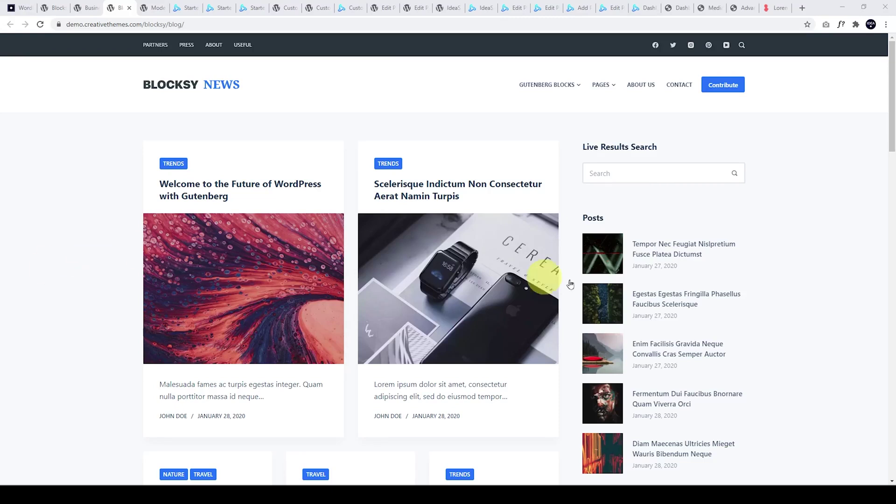
{"action": "scroll", "coordinate": [287, 265], "scroll_direction": "down", "scroll_amount": 1}
{"action": "scroll", "coordinate": [286, 265], "scroll_direction": "down", "scroll_amount": 2}
{"action": "scroll", "coordinate": [286, 265], "scroll_direction": "up", "scroll_amount": 1}
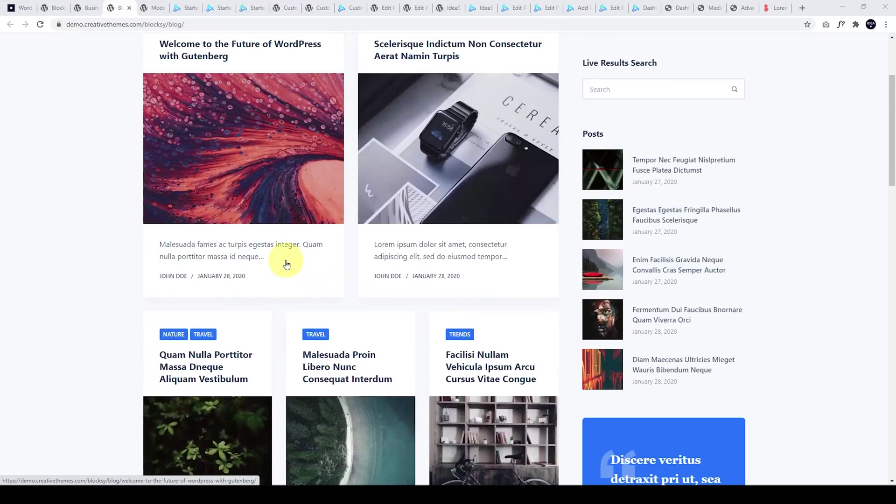
{"action": "scroll", "coordinate": [287, 265], "scroll_direction": "up", "scroll_amount": 2}
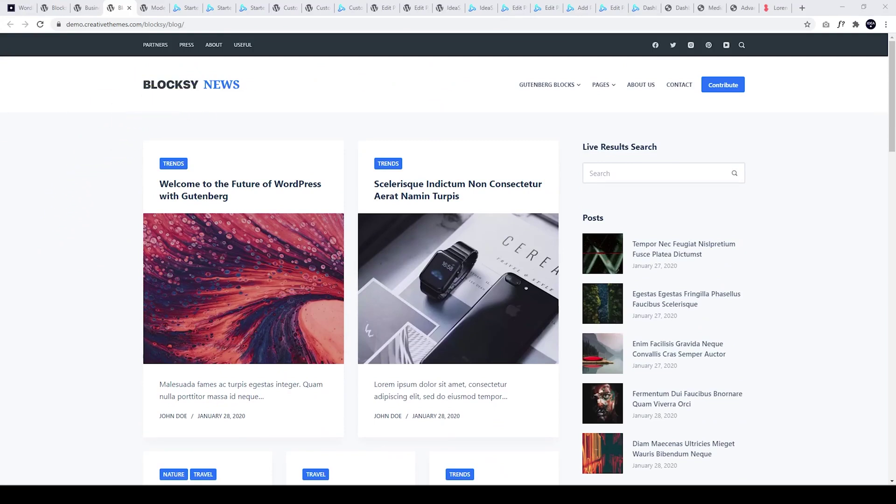
- Switch to the Modern Shop demo to review its products, then move to the Kadence starter templates
{"action": "key", "text": "ctrl+Tab"}
{"action": "scroll", "coordinate": [406, 179], "scroll_direction": "down", "scroll_amount": 2}
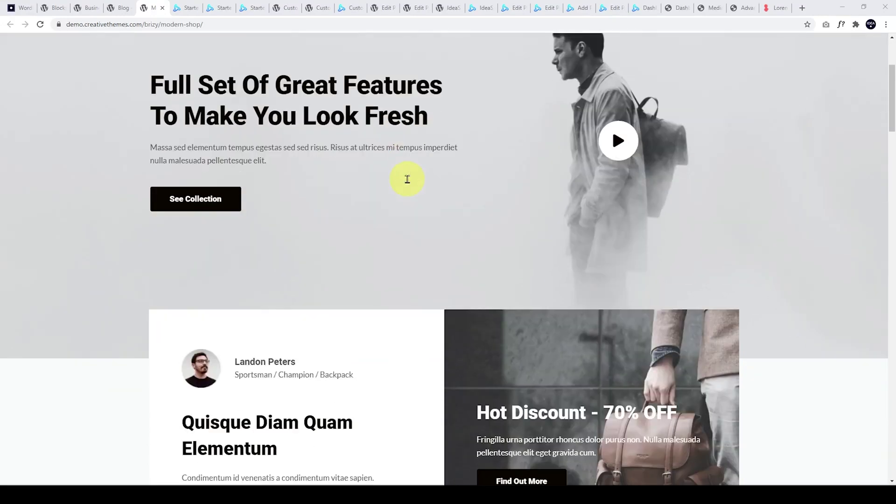
{"action": "scroll", "coordinate": [407, 179], "scroll_direction": "down", "scroll_amount": 2}
{"action": "scroll", "coordinate": [406, 182], "scroll_direction": "down", "scroll_amount": 4}
{"action": "scroll", "coordinate": [406, 180], "scroll_direction": "down", "scroll_amount": 4}
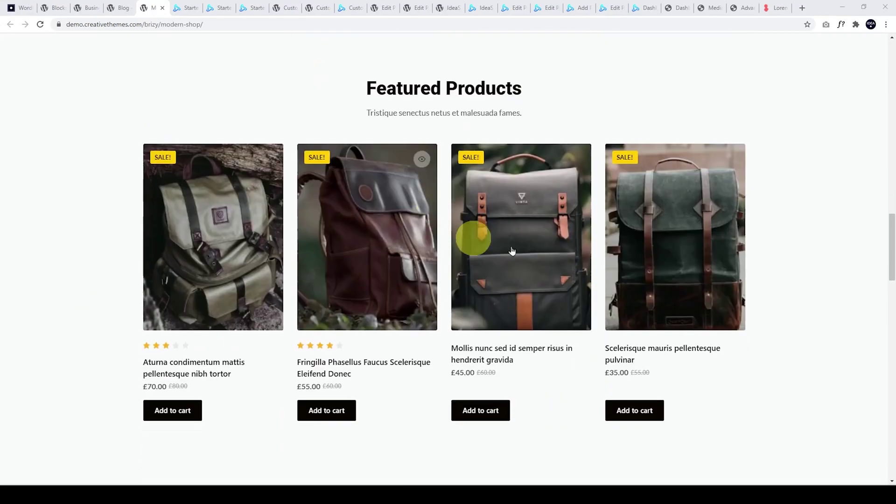
{"action": "scroll", "coordinate": [511, 250], "scroll_direction": "down", "scroll_amount": 1}
{"action": "scroll", "coordinate": [347, 234], "scroll_direction": "down", "scroll_amount": 2}
{"action": "scroll", "coordinate": [564, 276], "scroll_direction": "down", "scroll_amount": 3}
{"action": "scroll", "coordinate": [438, 261], "scroll_direction": "down", "scroll_amount": 2}
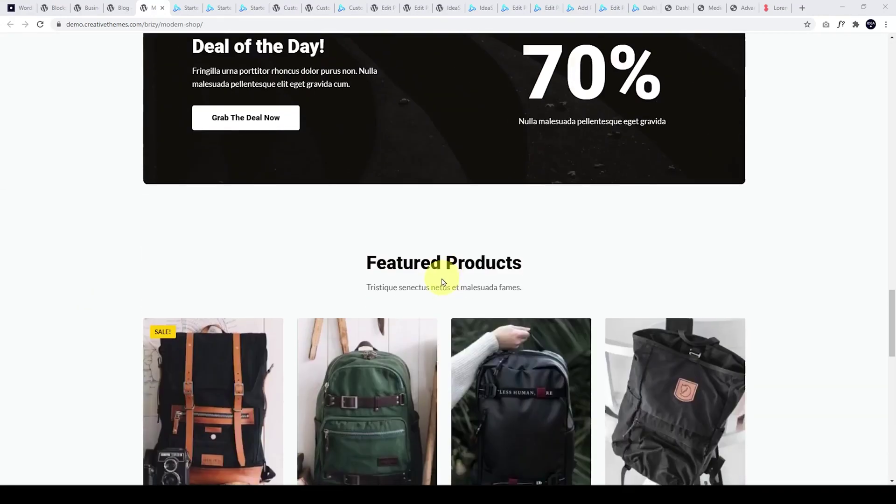
{"action": "scroll", "coordinate": [441, 282], "scroll_direction": "down", "scroll_amount": 2}
{"action": "scroll", "coordinate": [422, 251], "scroll_direction": "down", "scroll_amount": 3}
{"action": "scroll", "coordinate": [422, 258], "scroll_direction": "up", "scroll_amount": 5}
{"action": "scroll", "coordinate": [423, 259], "scroll_direction": "up", "scroll_amount": 5}
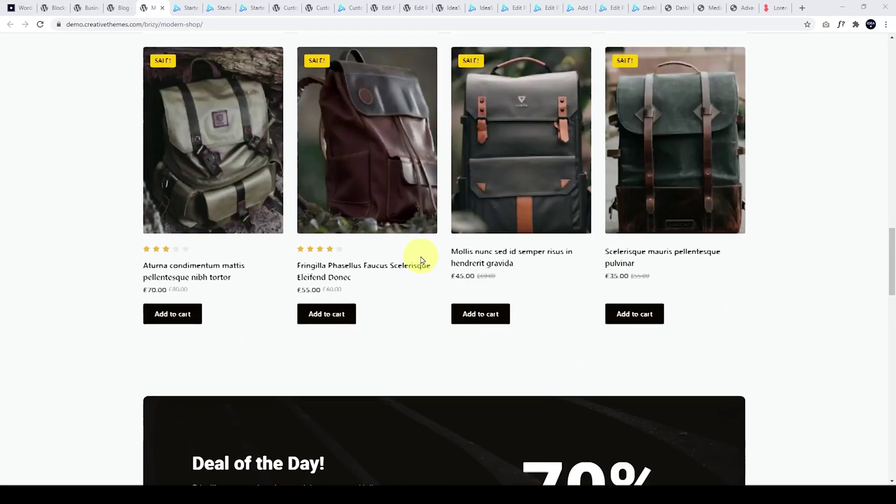
{"action": "scroll", "coordinate": [421, 259], "scroll_direction": "up", "scroll_amount": 5}
{"action": "scroll", "coordinate": [420, 260], "scroll_direction": "down", "scroll_amount": 3}
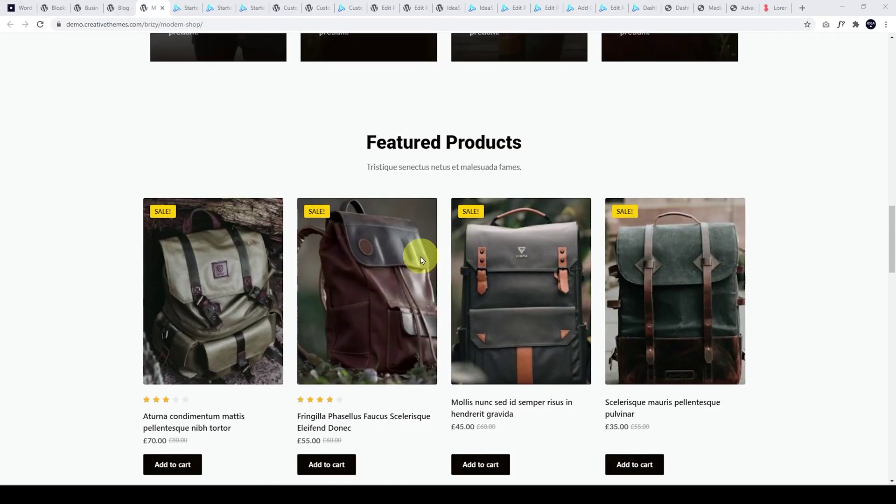
{"action": "scroll", "coordinate": [421, 259], "scroll_direction": "up", "scroll_amount": 2}
{"action": "scroll", "coordinate": [635, 311], "scroll_direction": "up", "scroll_amount": 5}
{"action": "scroll", "coordinate": [635, 310], "scroll_direction": "up", "scroll_amount": 5}
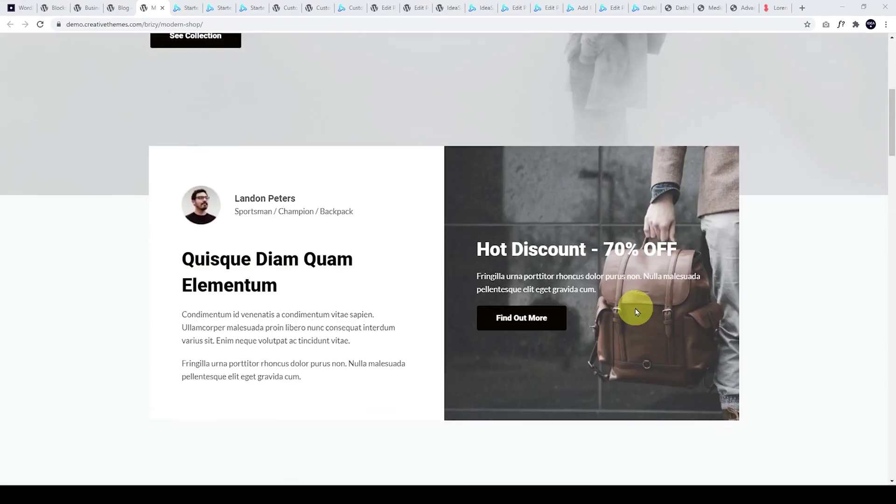
{"action": "scroll", "coordinate": [629, 308], "scroll_direction": "up", "scroll_amount": 5}
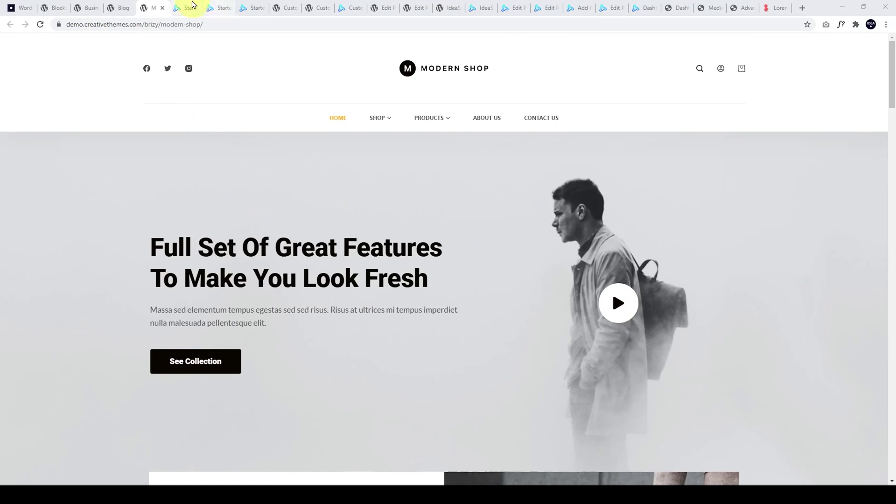
{"action": "left_click", "coordinate": [183, 8]}
{"action": "scroll", "coordinate": [805, 225], "scroll_direction": "down", "scroll_amount": 5}
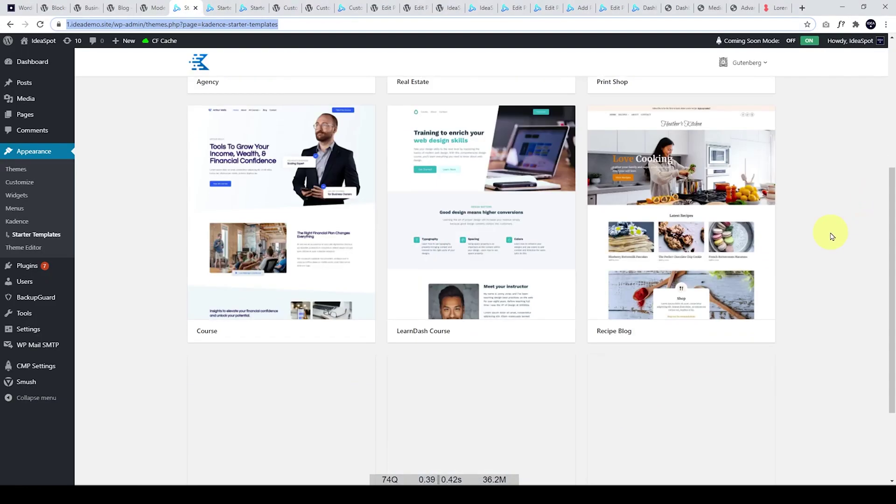
{"action": "scroll", "coordinate": [831, 245], "scroll_direction": "up", "scroll_amount": 5}
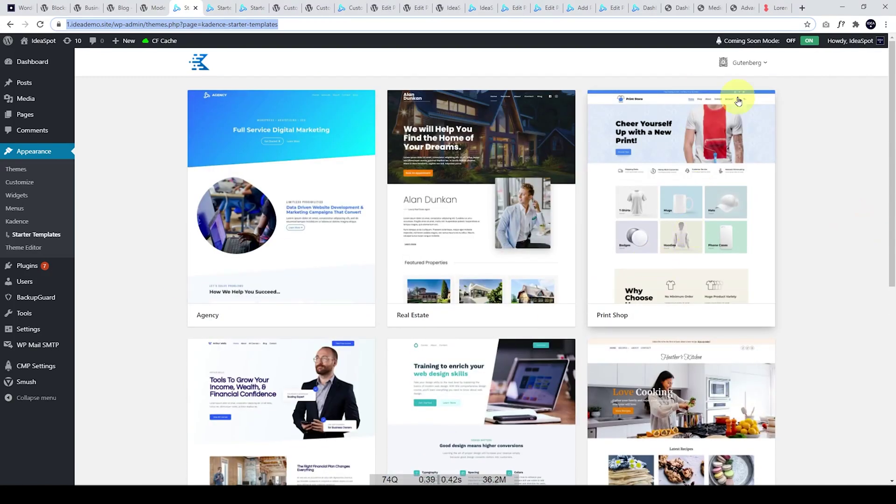
- Filter the Kadence starter templates for Elementor, then back to Gutenberg
{"action": "left_click", "coordinate": [747, 64]}
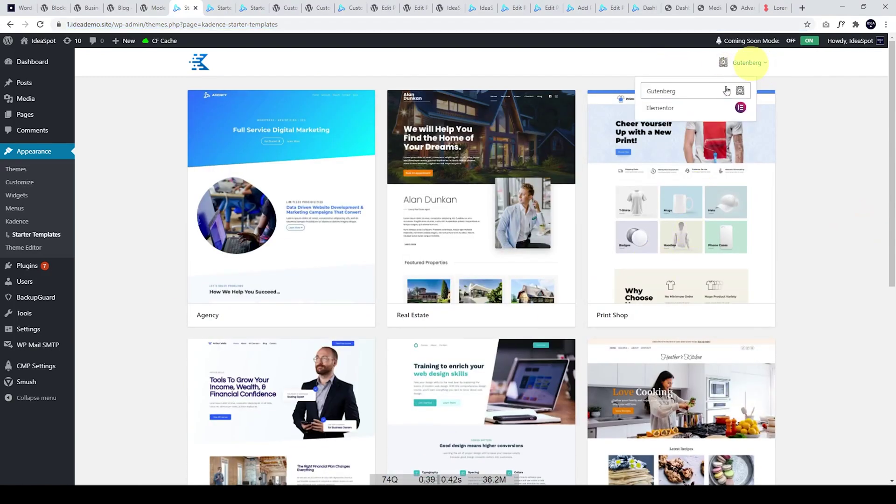
{"action": "left_click", "coordinate": [674, 113]}
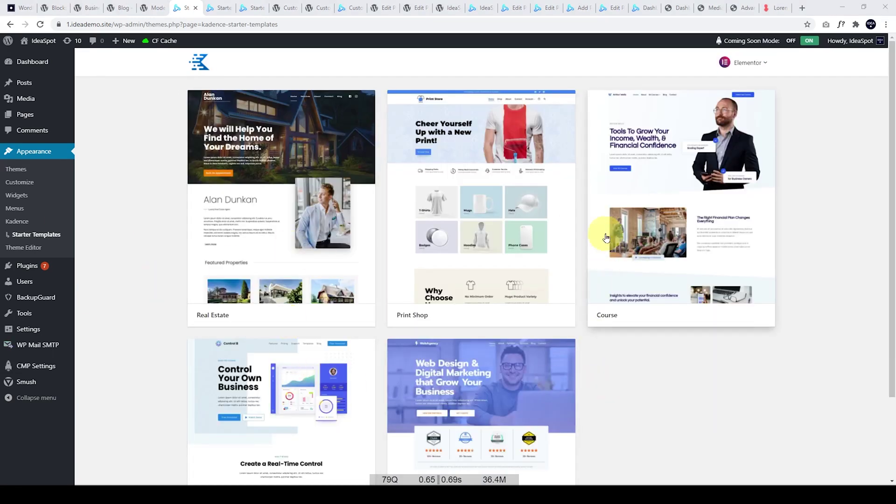
{"action": "left_click", "coordinate": [746, 63]}
{"action": "left_click", "coordinate": [704, 93]}
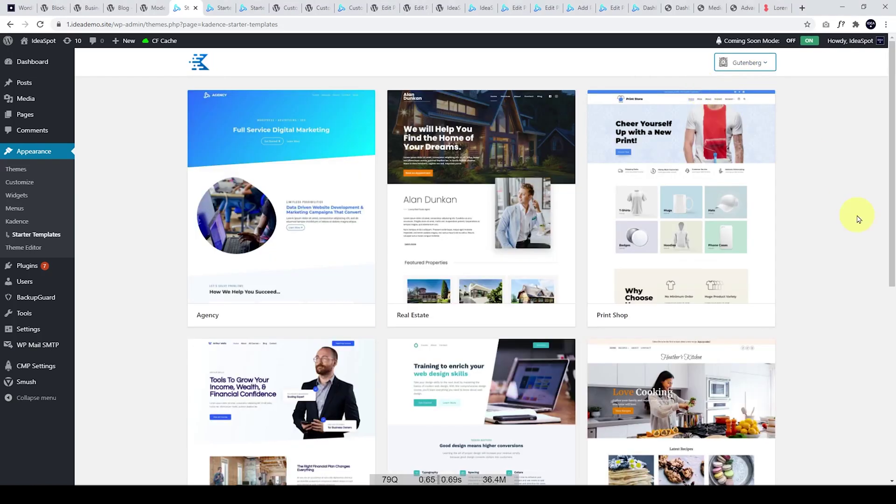
{"action": "scroll", "coordinate": [858, 219], "scroll_direction": "down", "scroll_amount": 2}
{"action": "scroll", "coordinate": [858, 219], "scroll_direction": "down", "scroll_amount": 1}
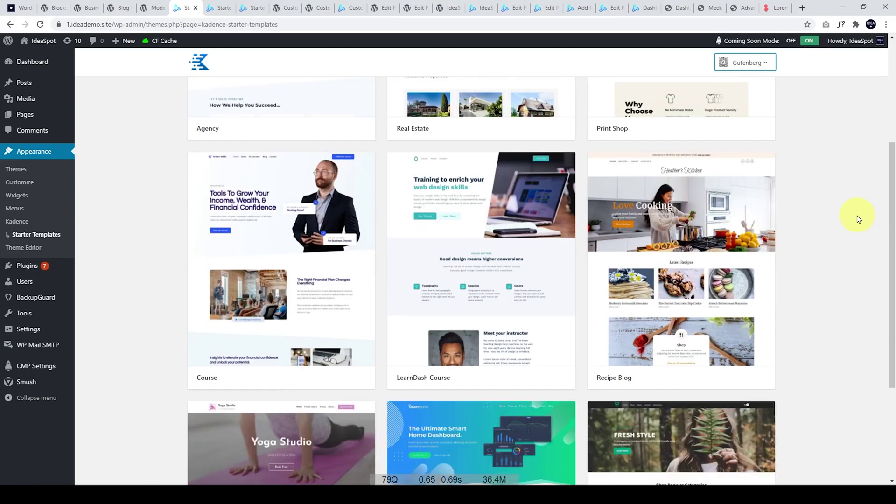
{"action": "scroll", "coordinate": [858, 219], "scroll_direction": "down", "scroll_amount": 3}
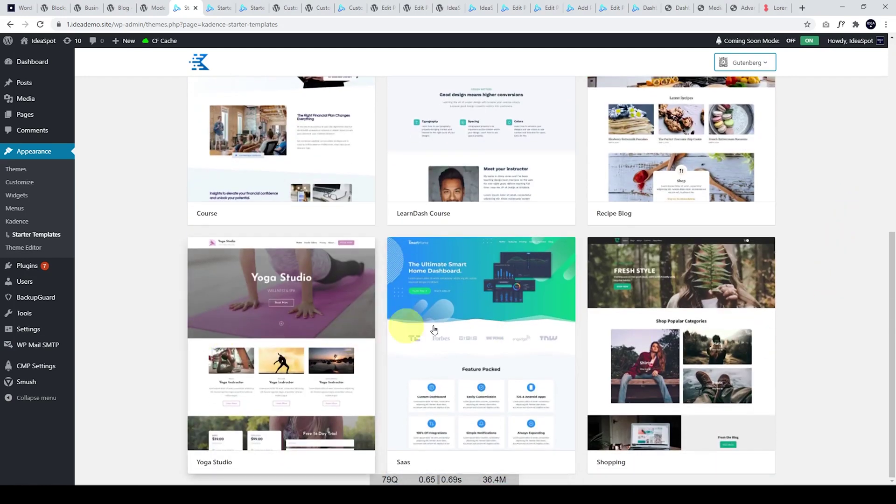
{"action": "scroll", "coordinate": [350, 326], "scroll_direction": "up", "scroll_amount": 4}
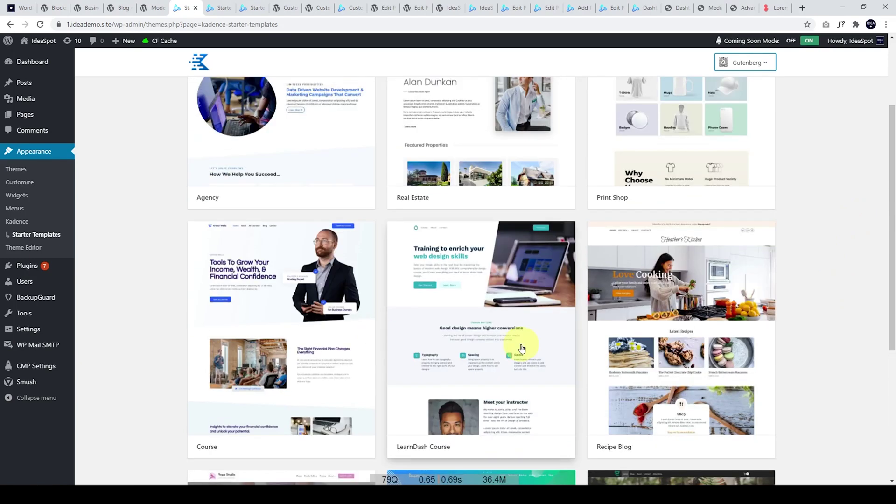
{"action": "scroll", "coordinate": [693, 338], "scroll_direction": "up", "scroll_amount": 1}
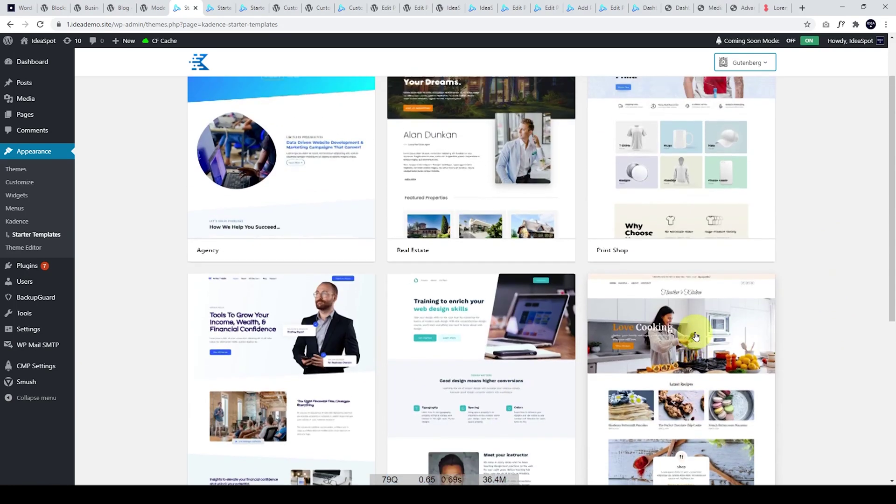
{"action": "scroll", "coordinate": [695, 338], "scroll_direction": "up", "scroll_amount": 1}
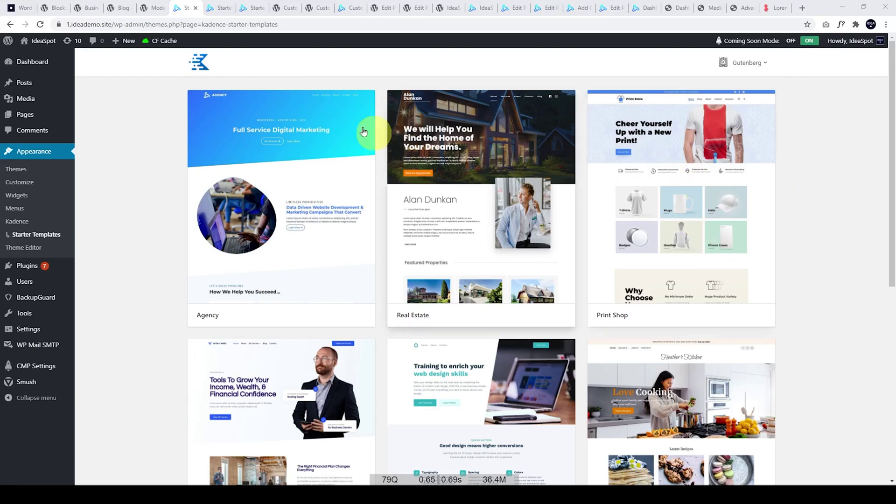
- Filter the starter templates for Elementor again and reopen the page builder choices
{"action": "left_click", "coordinate": [738, 63]}
{"action": "left_click", "coordinate": [660, 108]}
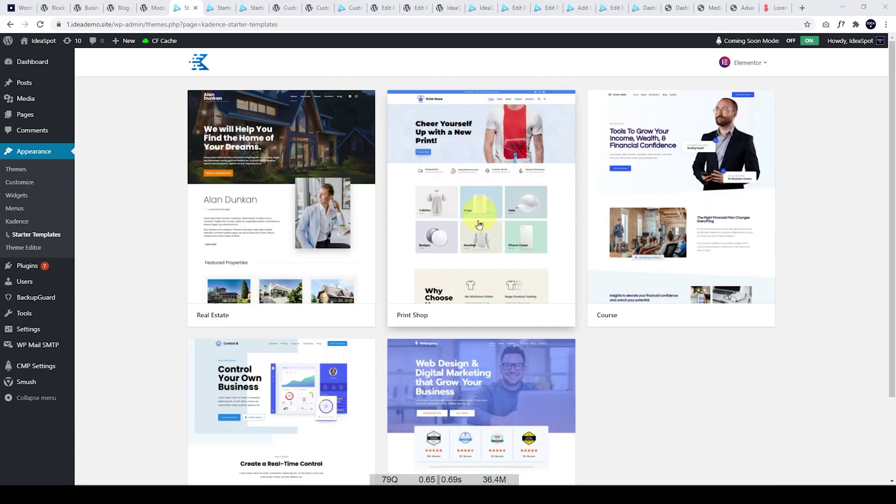
{"action": "left_click", "coordinate": [747, 62]}
- Return to Gutenberg templates, preview Agency and Print Shop, then move to the Blocksy customizer Shop page
{"action": "left_click", "coordinate": [708, 93]}
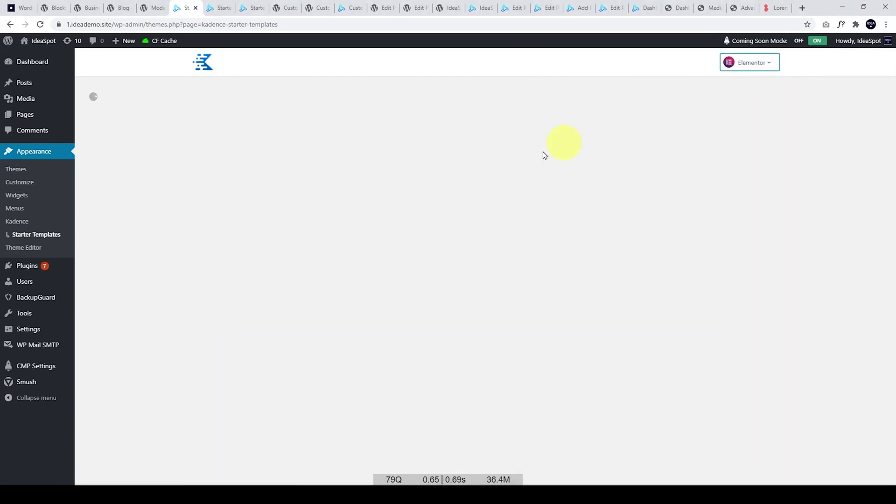
{"action": "left_click", "coordinate": [225, 190]}
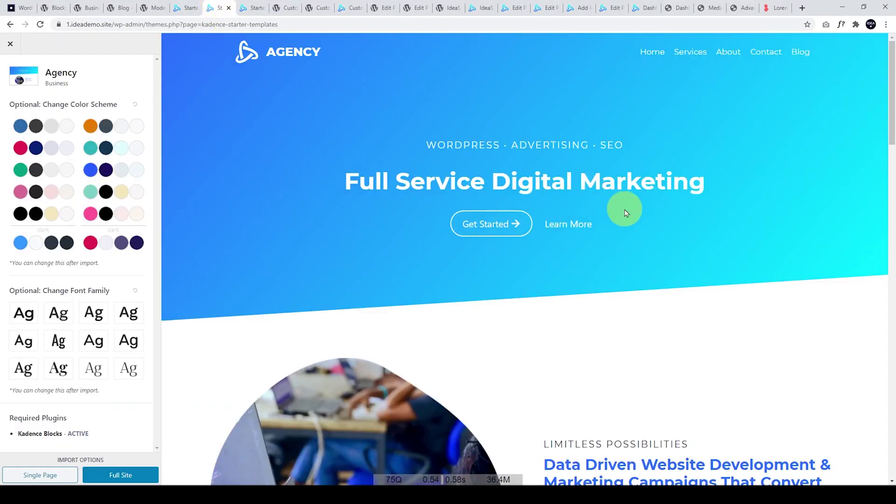
{"action": "scroll", "coordinate": [624, 210], "scroll_direction": "down", "scroll_amount": 5}
{"action": "scroll", "coordinate": [626, 213], "scroll_direction": "down", "scroll_amount": 5}
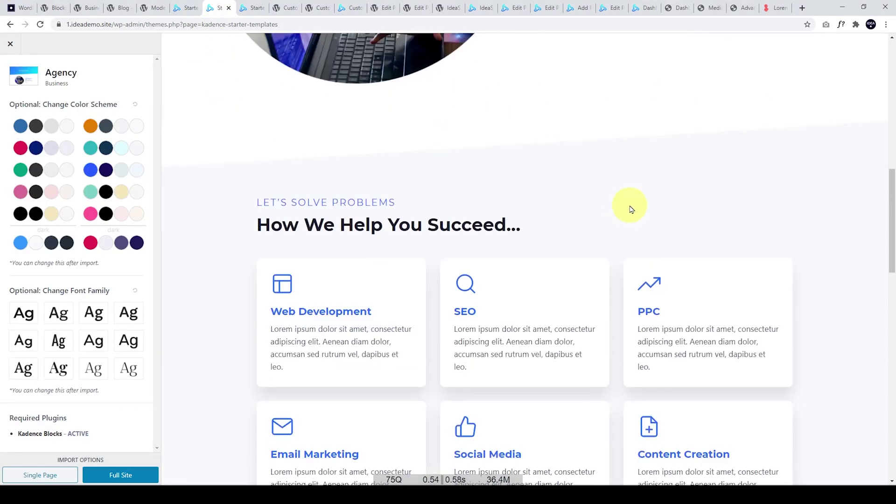
{"action": "scroll", "coordinate": [630, 209], "scroll_direction": "up", "scroll_amount": 8}
{"action": "scroll", "coordinate": [630, 209], "scroll_direction": "up", "scroll_amount": 3}
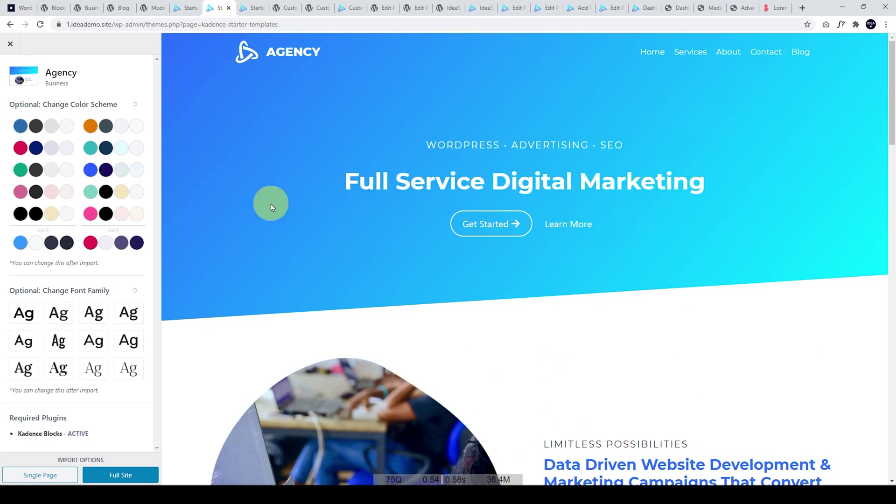
{"action": "left_click", "coordinate": [252, 8]}
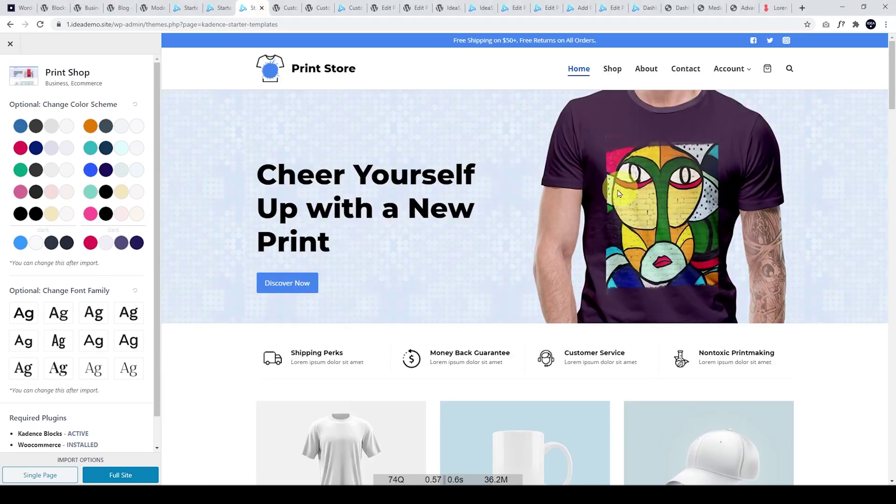
{"action": "scroll", "coordinate": [619, 200], "scroll_direction": "down", "scroll_amount": 2}
{"action": "scroll", "coordinate": [599, 232], "scroll_direction": "up", "scroll_amount": 2}
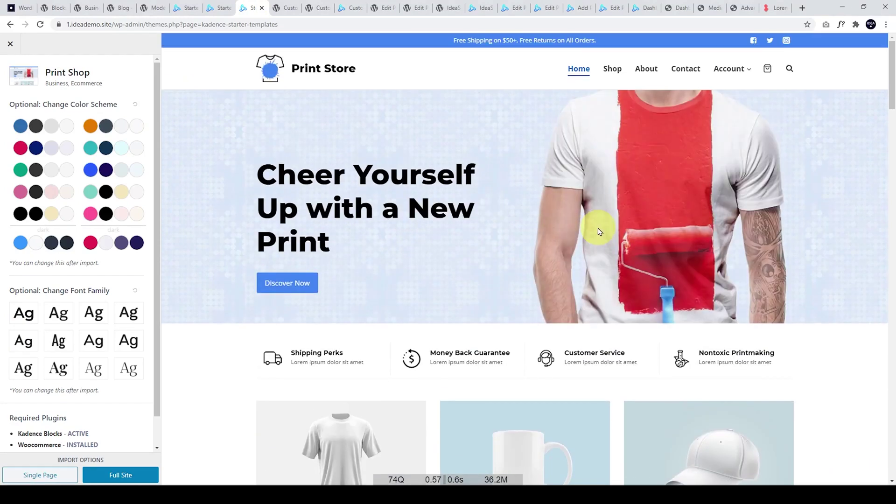
{"action": "scroll", "coordinate": [423, 183], "scroll_direction": "down", "scroll_amount": 5}
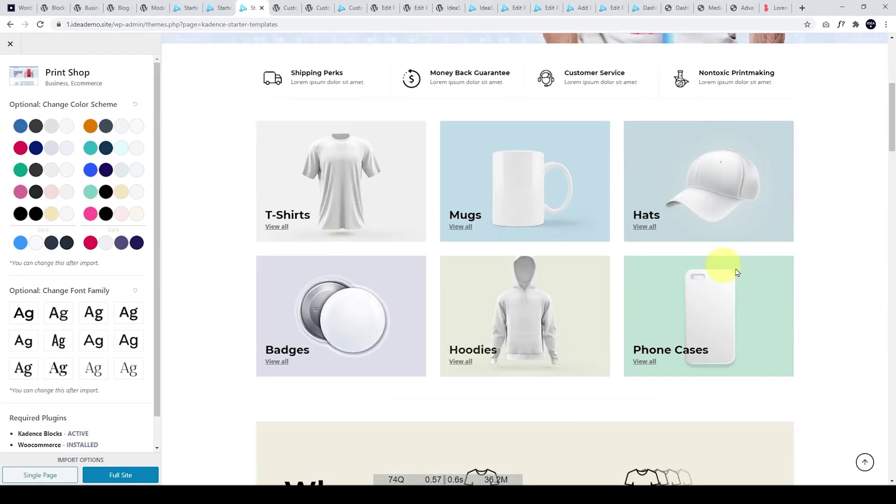
{"action": "scroll", "coordinate": [724, 264], "scroll_direction": "down", "scroll_amount": 2}
{"action": "scroll", "coordinate": [630, 262], "scroll_direction": "down", "scroll_amount": 2}
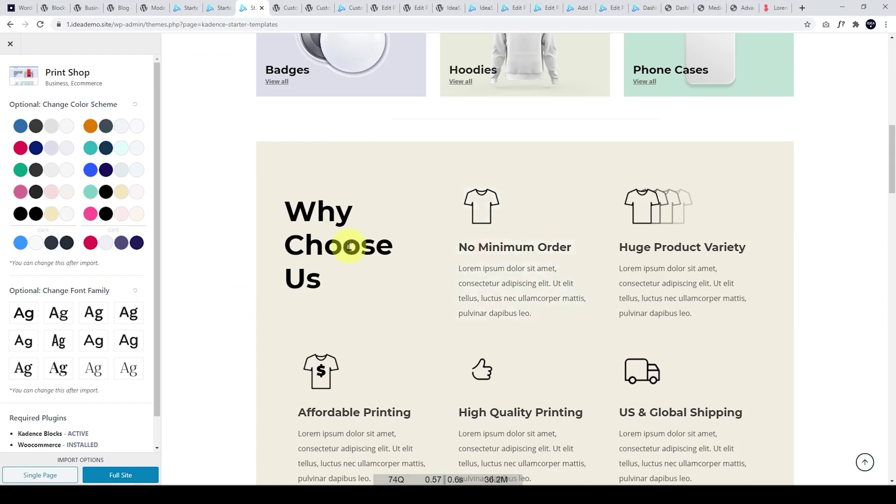
{"action": "scroll", "coordinate": [340, 254], "scroll_direction": "down", "scroll_amount": 2}
{"action": "scroll", "coordinate": [340, 256], "scroll_direction": "down", "scroll_amount": 3}
{"action": "scroll", "coordinate": [340, 256], "scroll_direction": "down", "scroll_amount": 2}
{"action": "scroll", "coordinate": [340, 256], "scroll_direction": "down", "scroll_amount": 3}
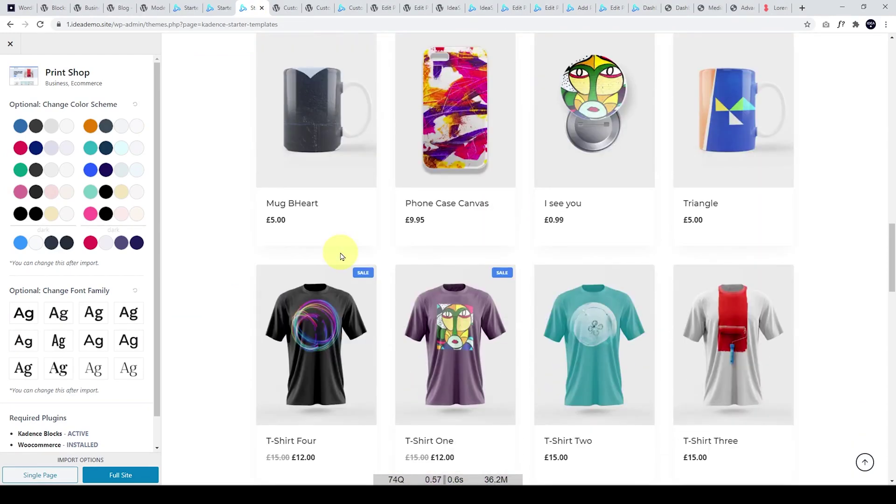
{"action": "scroll", "coordinate": [340, 256], "scroll_direction": "up", "scroll_amount": 5}
{"action": "scroll", "coordinate": [341, 257], "scroll_direction": "up", "scroll_amount": 5}
{"action": "scroll", "coordinate": [341, 256], "scroll_direction": "up", "scroll_amount": 6}
{"action": "scroll", "coordinate": [341, 254], "scroll_direction": "up", "scroll_amount": 2}
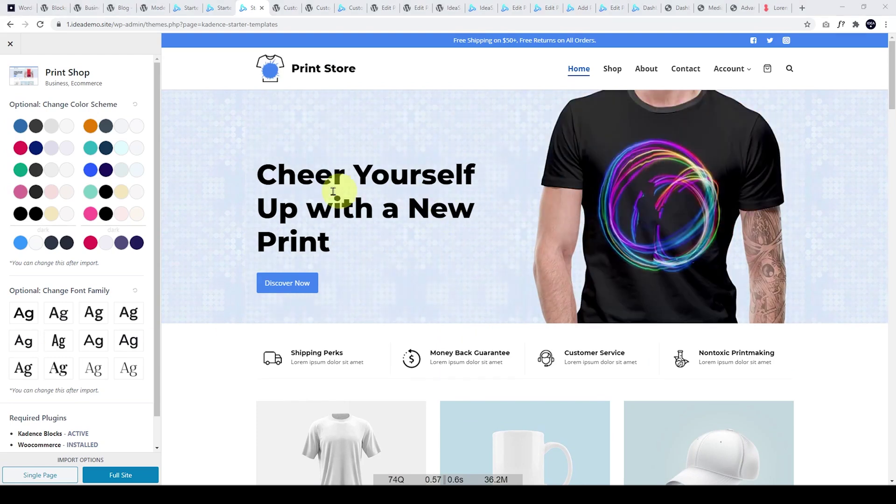
{"action": "left_click", "coordinate": [286, 6]}
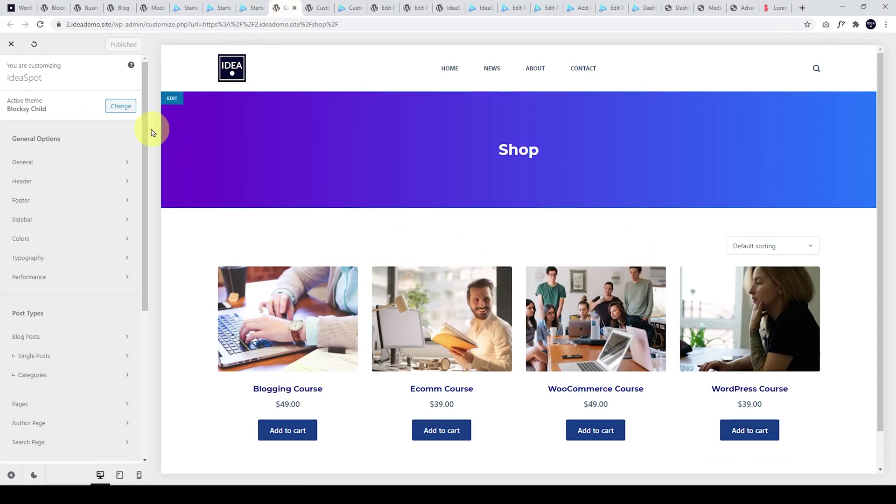
{"action": "scroll", "coordinate": [92, 259], "scroll_direction": "down", "scroll_amount": 2}
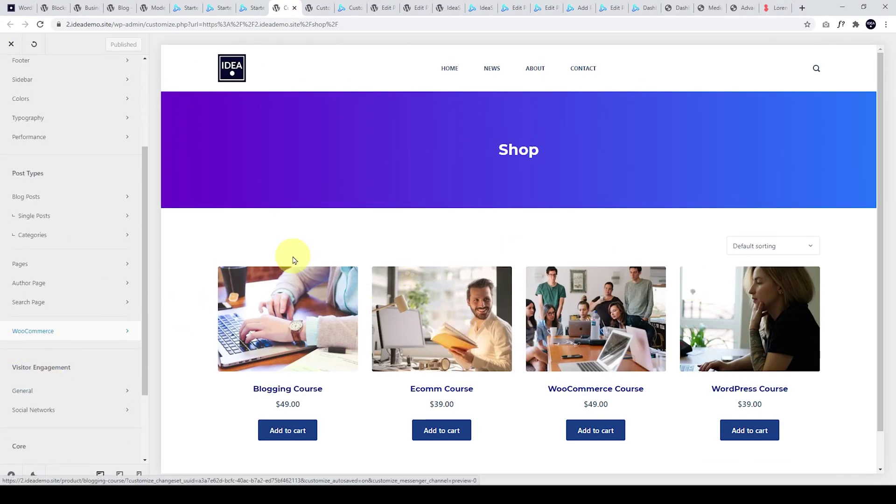
- Return to the Kadence Agency starter template full preview
{"action": "left_click", "coordinate": [225, 5]}
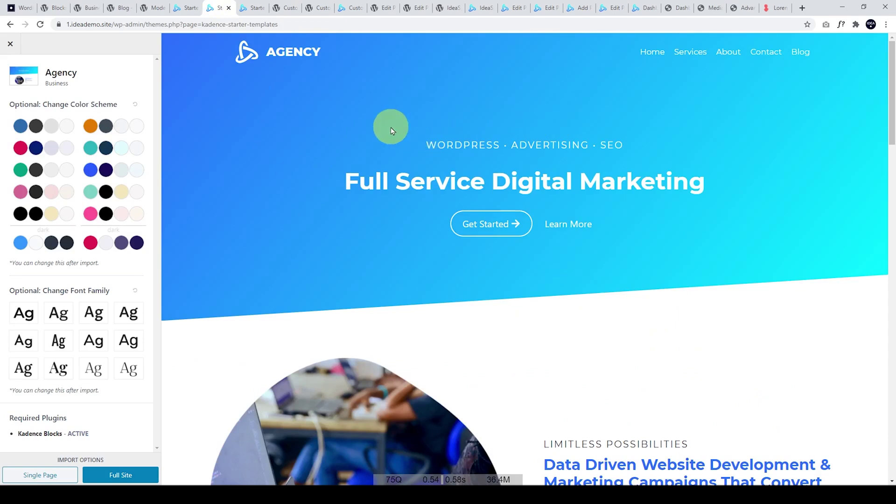
- Revisit the starter template grid, then the Agency and Print Shop previews
{"action": "left_click", "coordinate": [188, 8]}
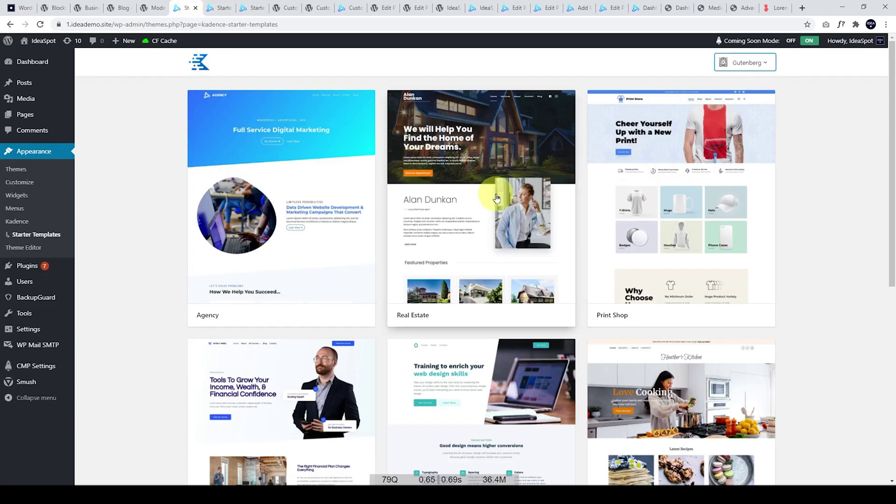
{"action": "left_click", "coordinate": [223, 7]}
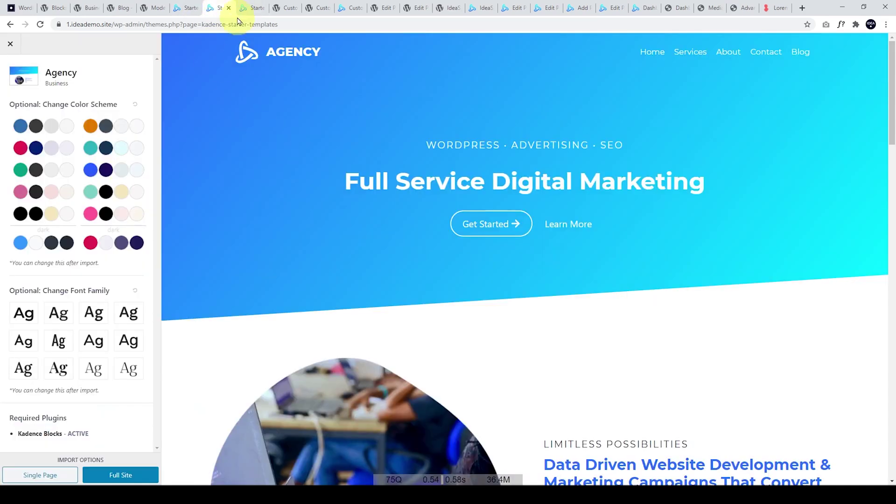
{"action": "left_click", "coordinate": [253, 8]}
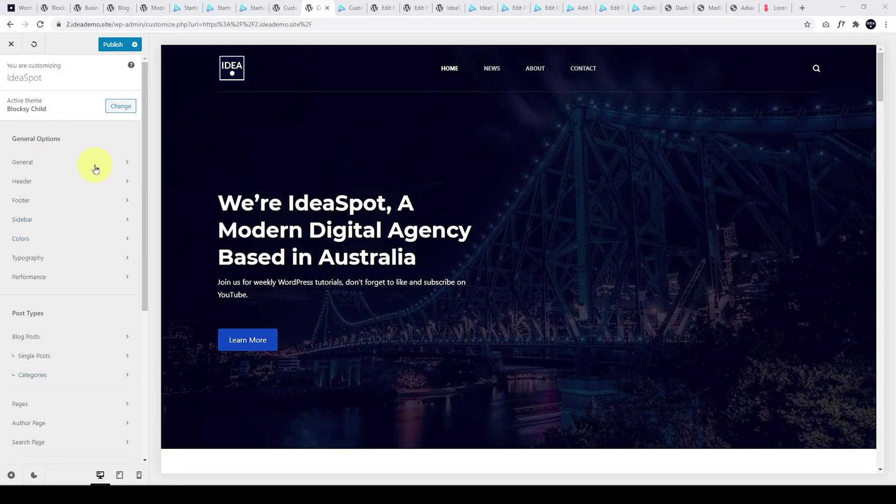
- Review the Blocksy Global Header builder and its Mobile Header layout, then return to the section list
{"action": "left_click", "coordinate": [69, 180]}
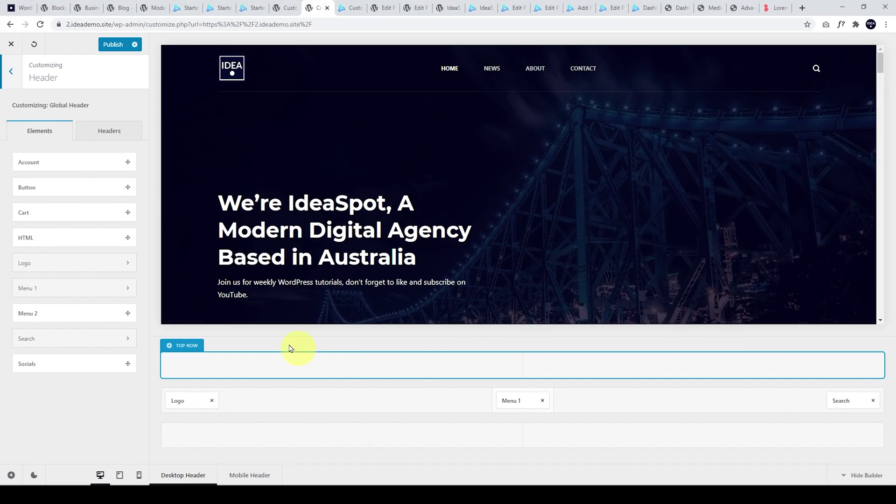
{"action": "left_click", "coordinate": [107, 130]}
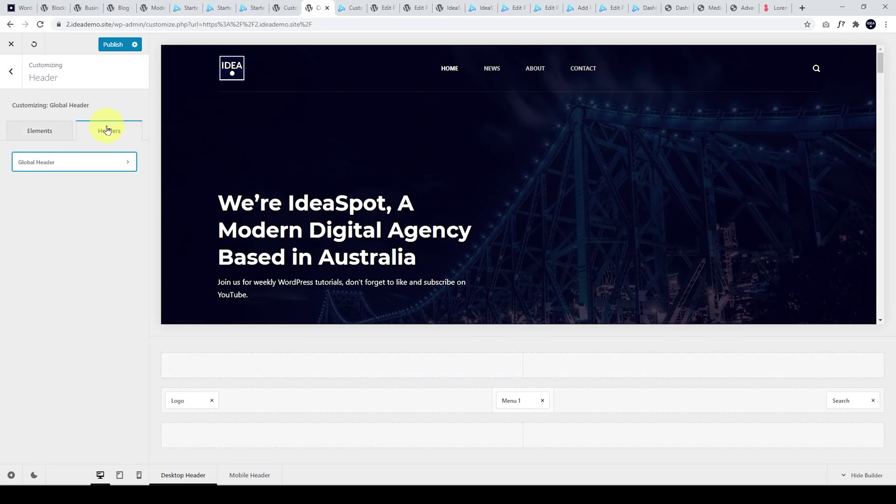
{"action": "left_click", "coordinate": [42, 163]}
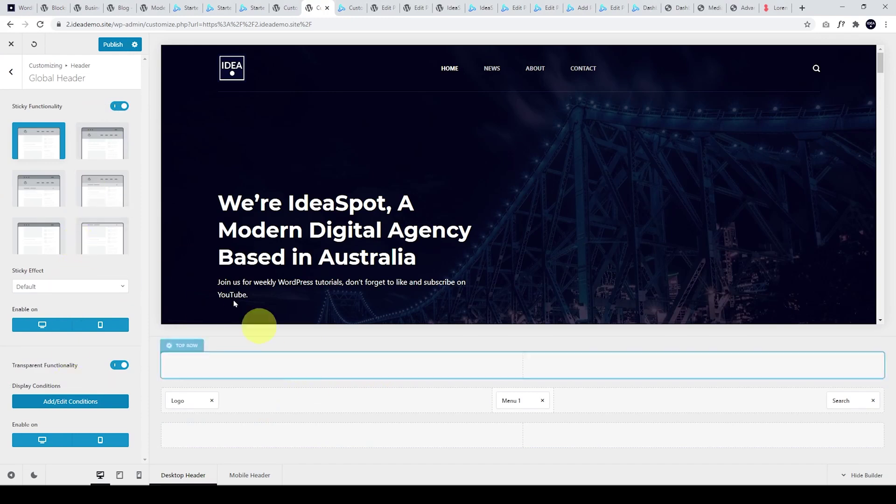
{"action": "left_click", "coordinate": [238, 475]}
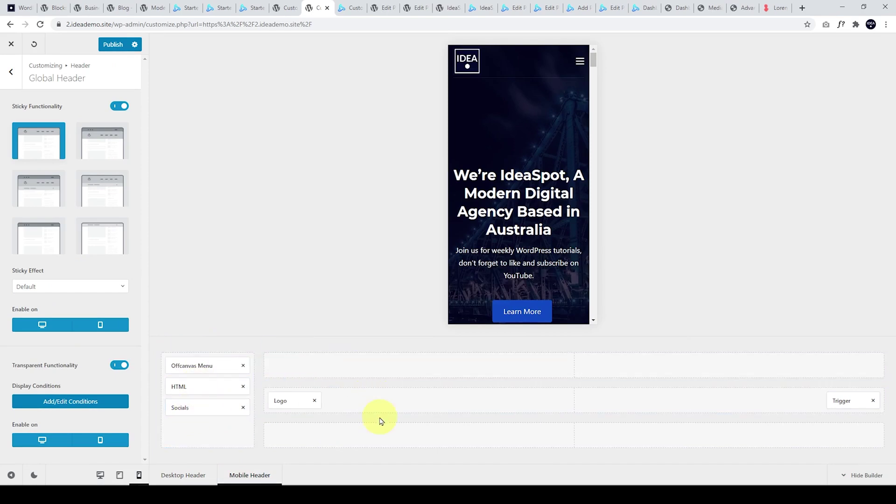
{"action": "left_click", "coordinate": [11, 72]}
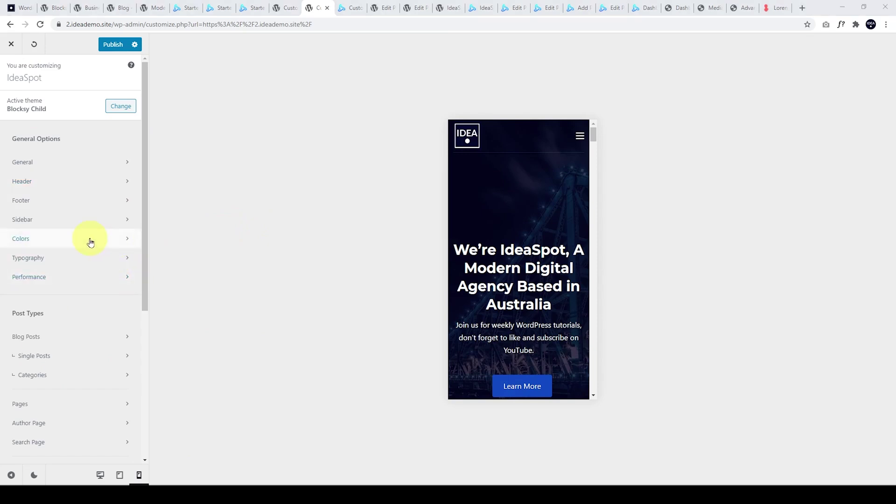
{"action": "scroll", "coordinate": [56, 242], "scroll_direction": "down", "scroll_amount": 1}
{"action": "scroll", "coordinate": [57, 243], "scroll_direction": "down", "scroll_amount": 1}
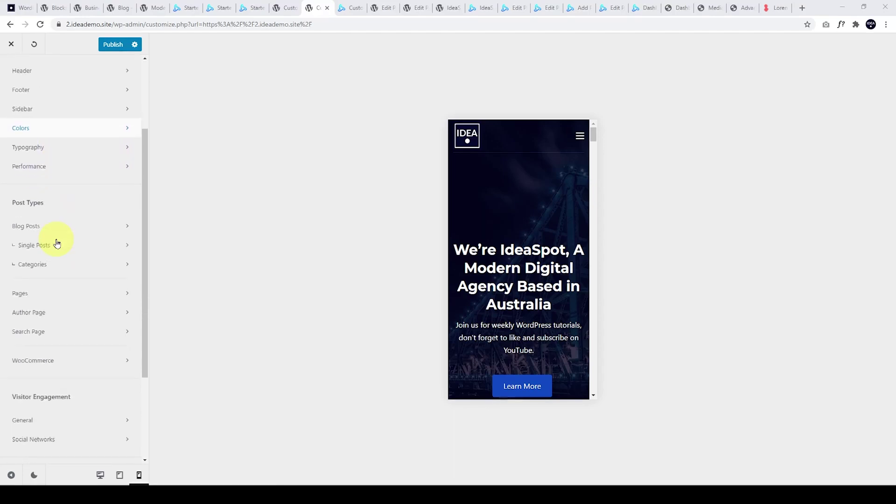
- Review the Blocksy Blog Posts and Single Posts customizer settings
{"action": "left_click", "coordinate": [26, 197]}
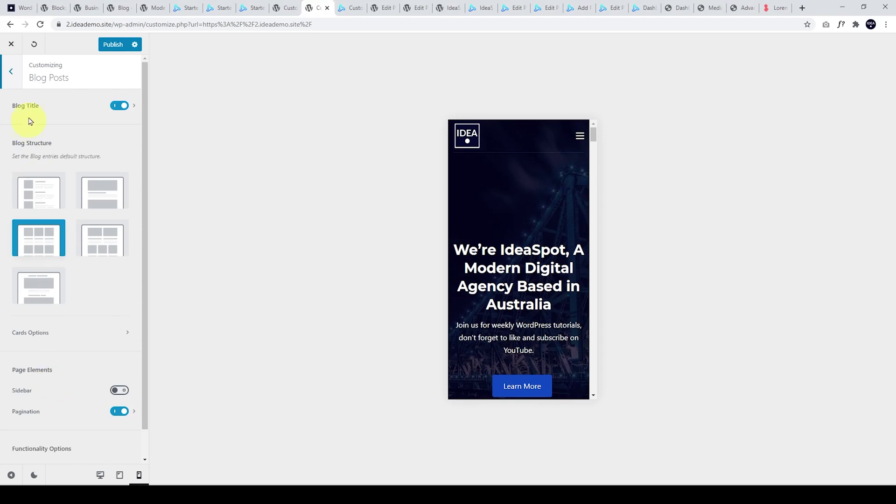
{"action": "left_click", "coordinate": [10, 71]}
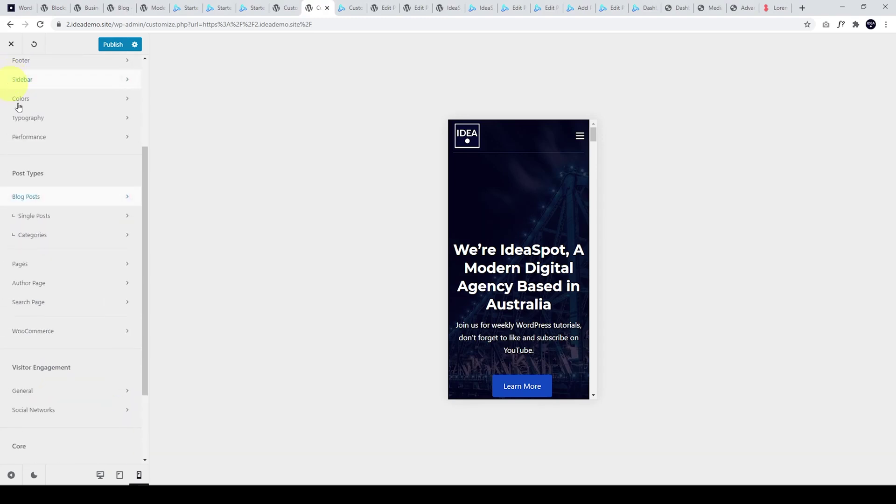
{"action": "left_click", "coordinate": [61, 218]}
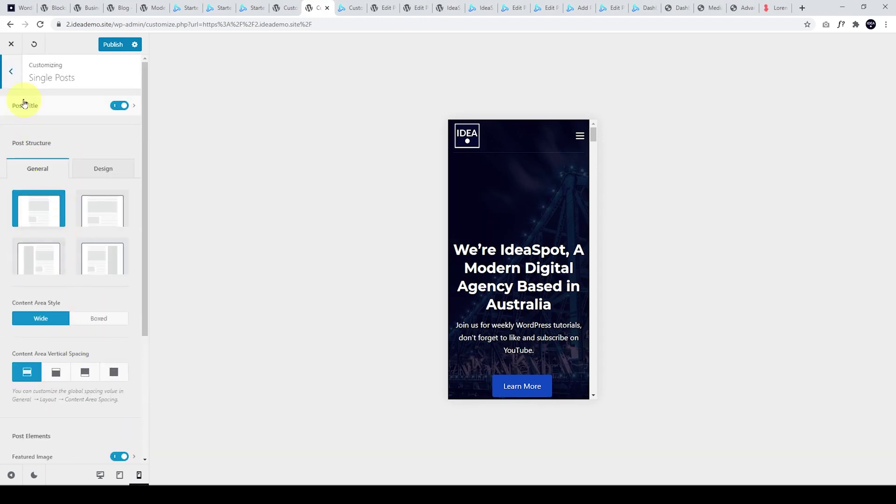
{"action": "left_click", "coordinate": [11, 71]}
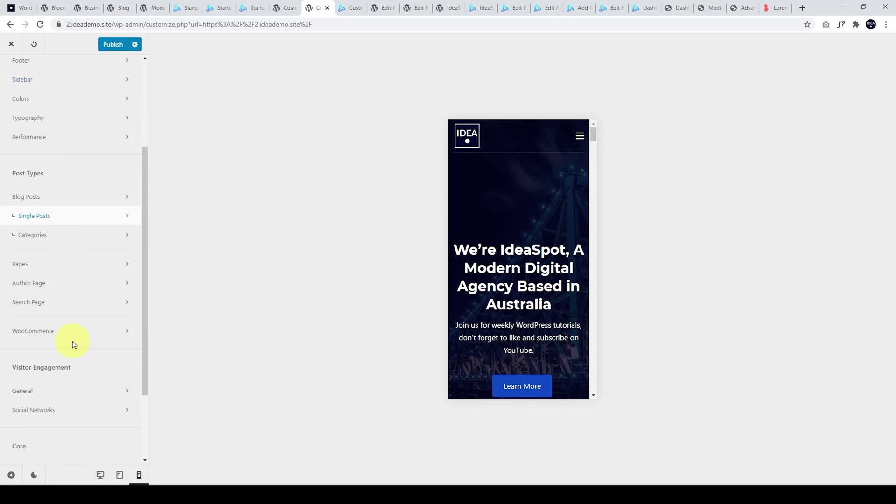
- Review WooCommerce Product Archives at desktop width, then move to the Kadence site's customizer
{"action": "left_click", "coordinate": [60, 333]}
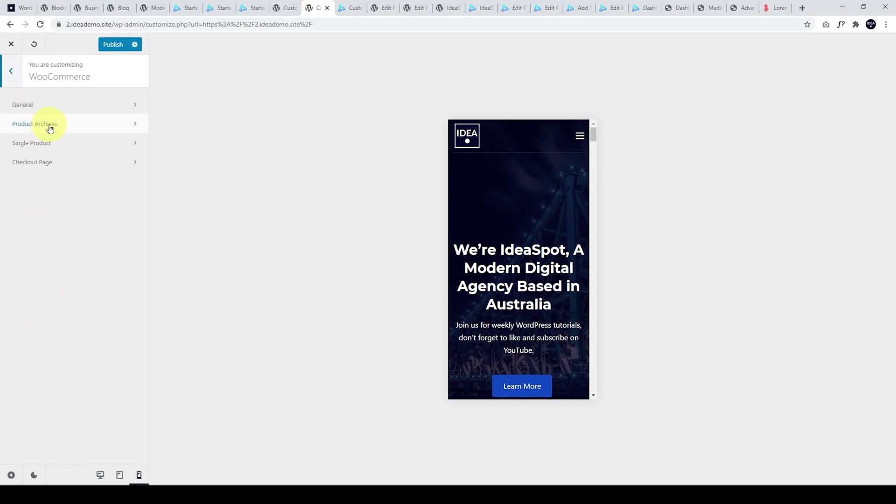
{"action": "left_click", "coordinate": [101, 475]}
{"action": "left_click", "coordinate": [35, 123]}
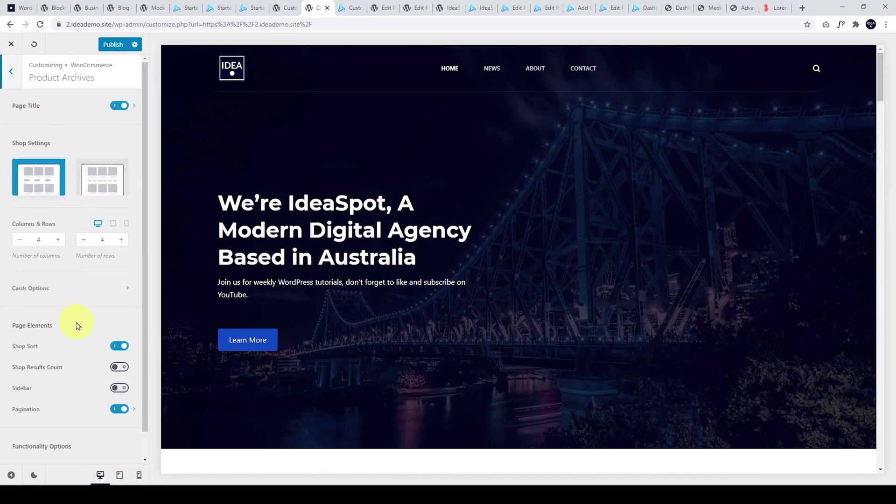
{"action": "left_click", "coordinate": [11, 70]}
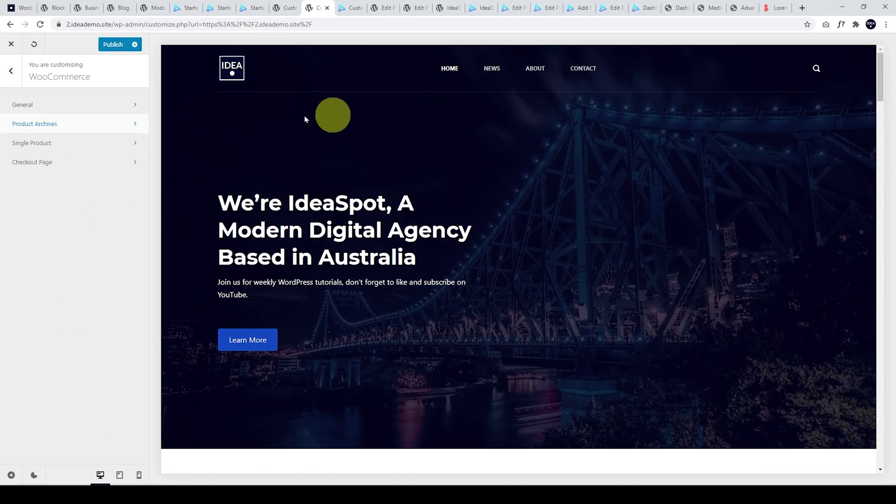
{"action": "left_click", "coordinate": [10, 71]}
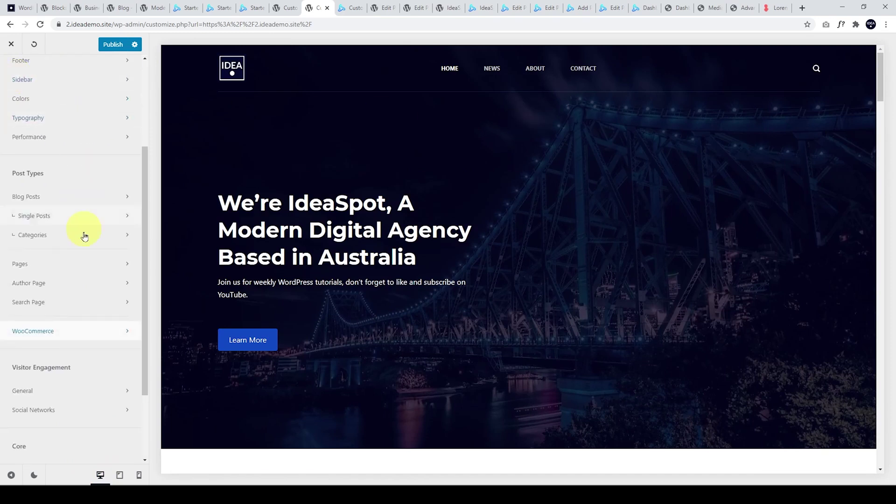
{"action": "left_click", "coordinate": [346, 8]}
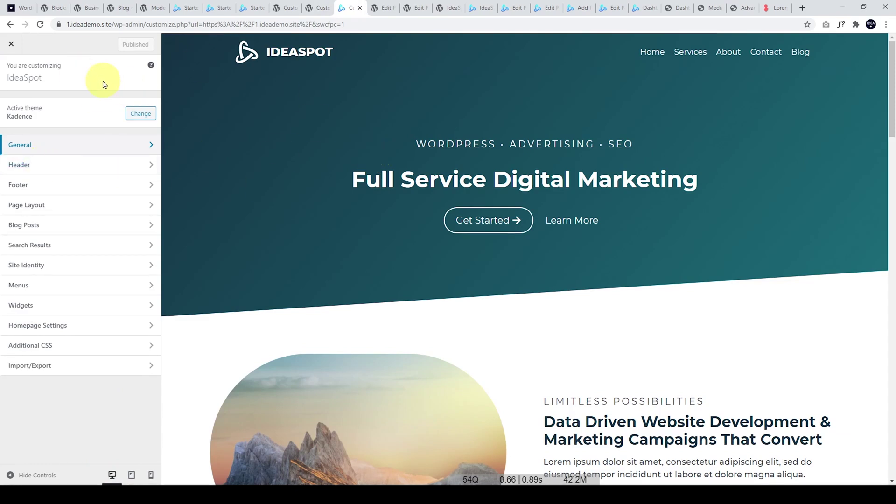
- Review the Kadence header builder with its tablet/mobile layout
{"action": "left_click", "coordinate": [26, 167]}
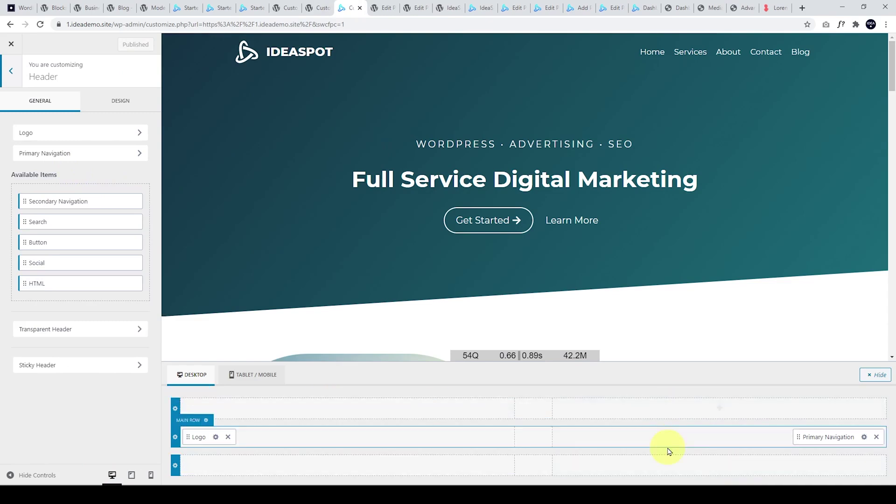
{"action": "left_click", "coordinate": [271, 376]}
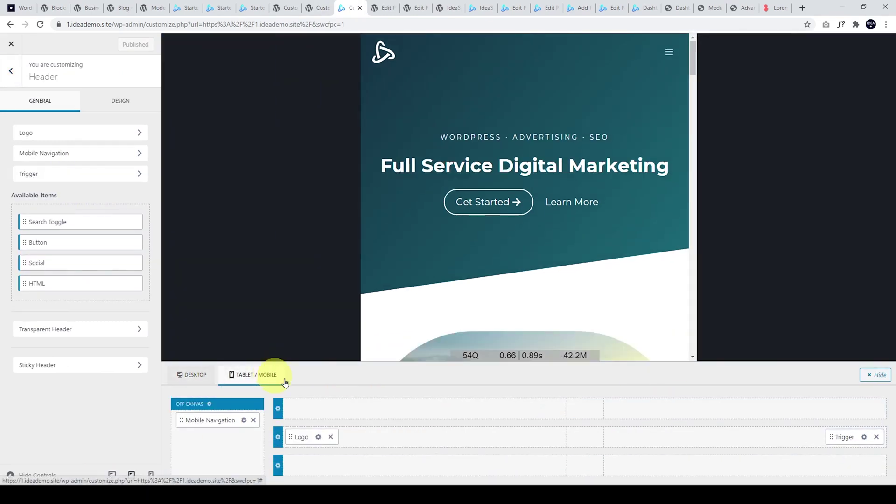
{"action": "left_click", "coordinate": [10, 71]}
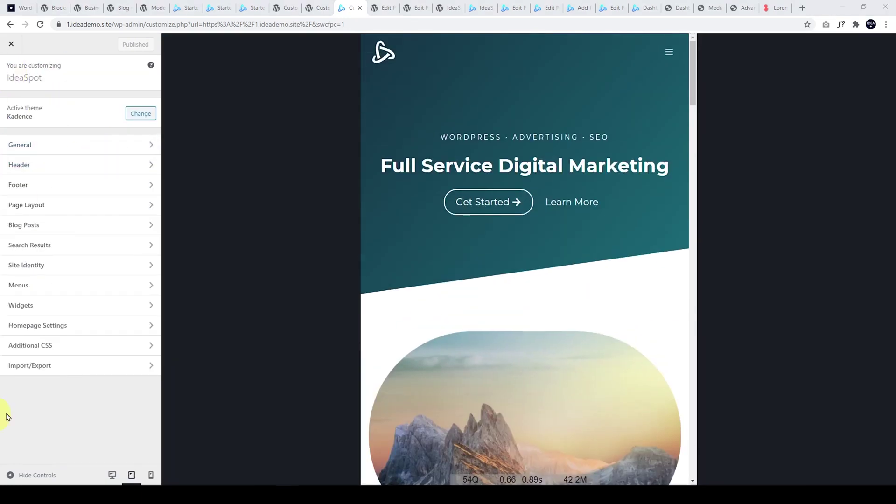
- Open Blog Posts Archive Layout, check Design and General options, and preview the Blog page at desktop width
{"action": "left_click", "coordinate": [55, 223]}
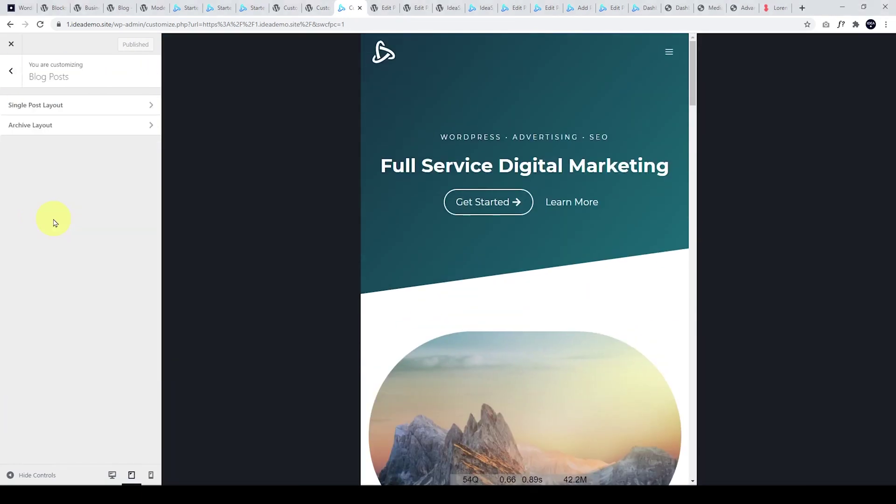
{"action": "left_click", "coordinate": [45, 107]}
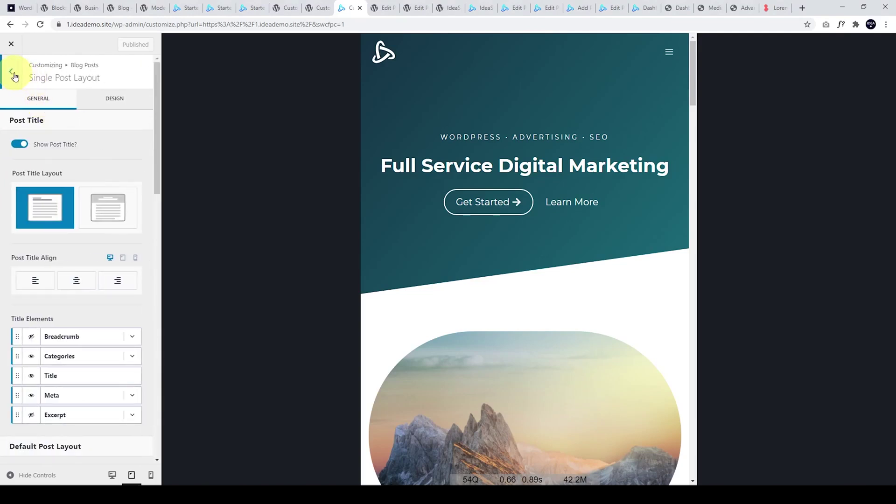
{"action": "left_click", "coordinate": [10, 71]}
{"action": "left_click", "coordinate": [40, 127]}
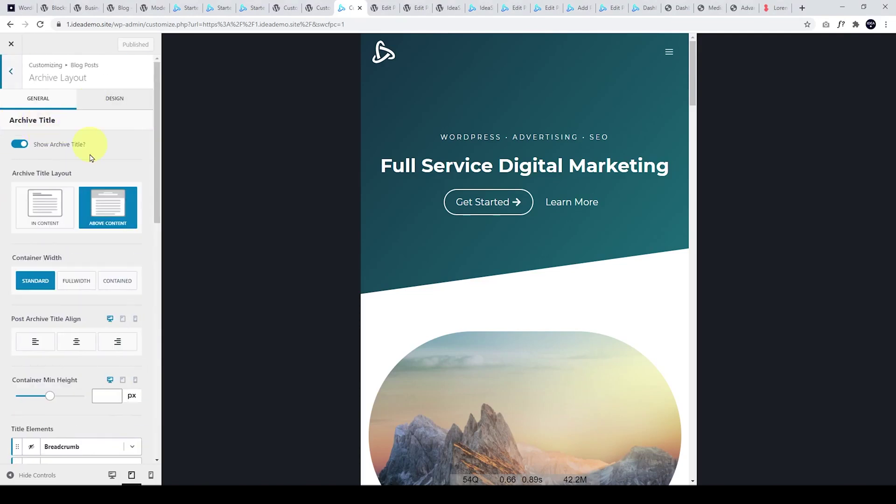
{"action": "left_click", "coordinate": [110, 106]}
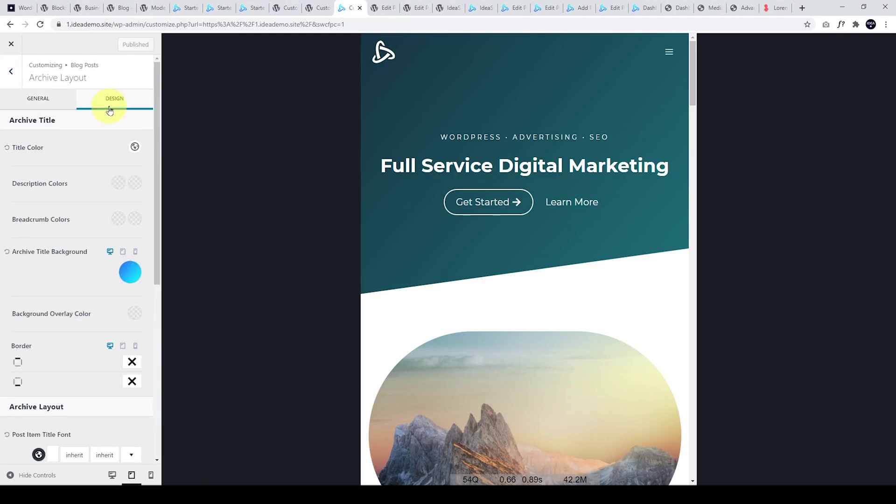
{"action": "left_click", "coordinate": [36, 102]}
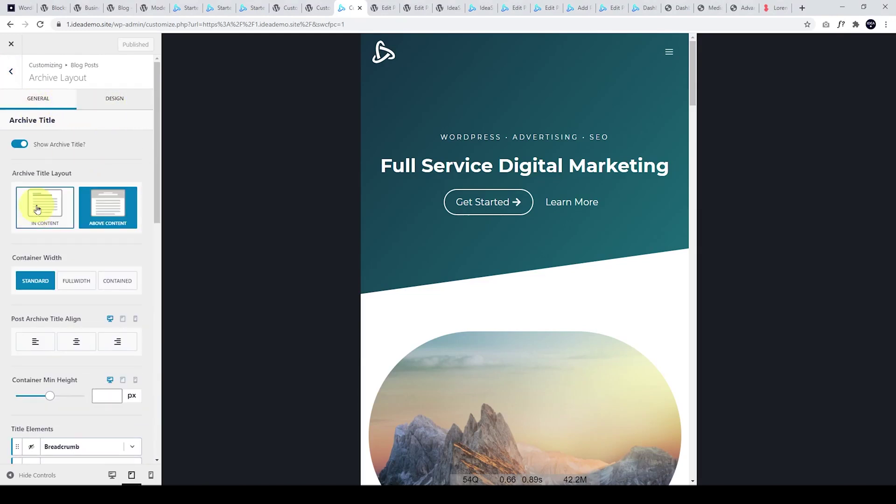
{"action": "left_click", "coordinate": [112, 474]}
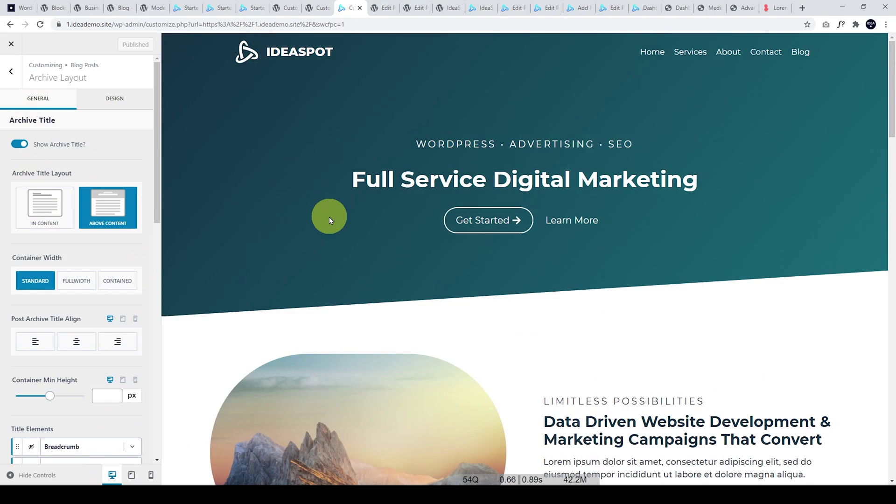
{"action": "left_click", "coordinate": [796, 56]}
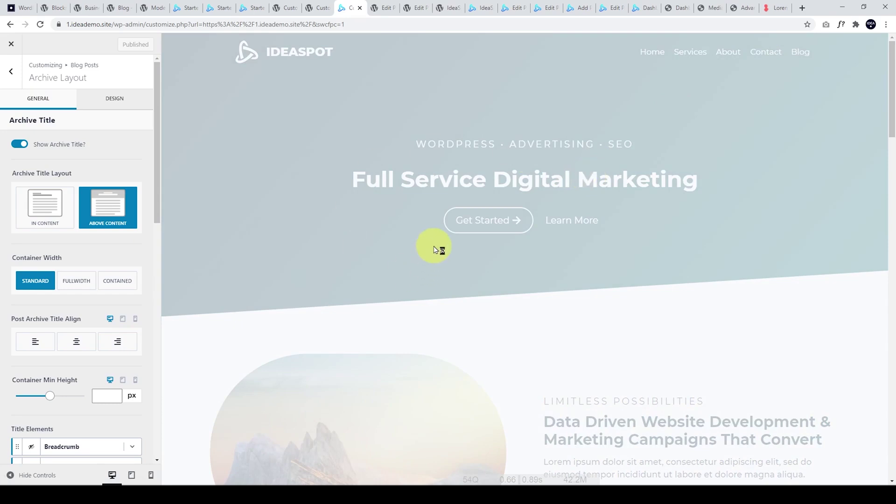
{"action": "scroll", "coordinate": [474, 260], "scroll_direction": "down", "scroll_amount": 3}
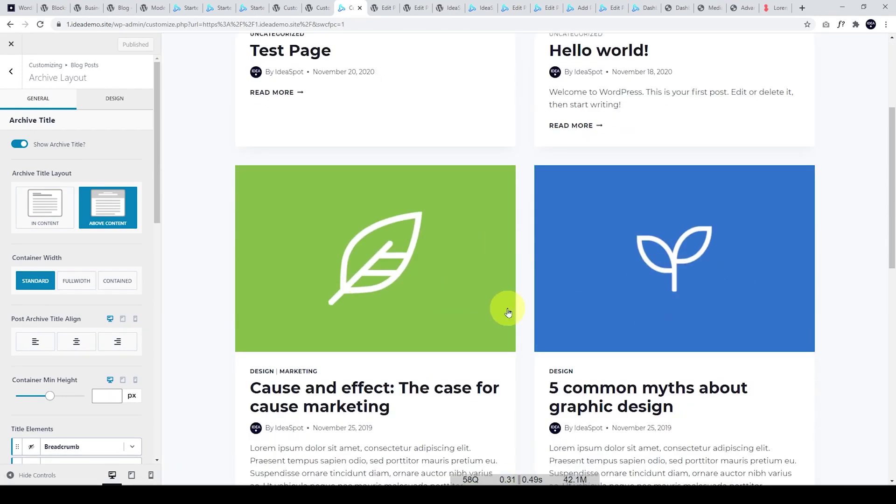
{"action": "scroll", "coordinate": [509, 312], "scroll_direction": "up", "scroll_amount": 3}
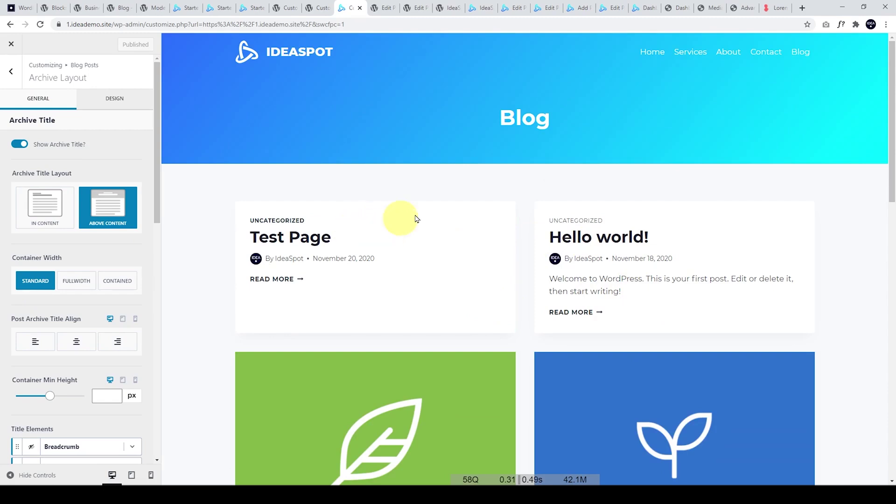
- Browse the Kadence Blog archive preview, leave the archive settings, and navigate the preview to Home
{"action": "left_click", "coordinate": [509, 120]}
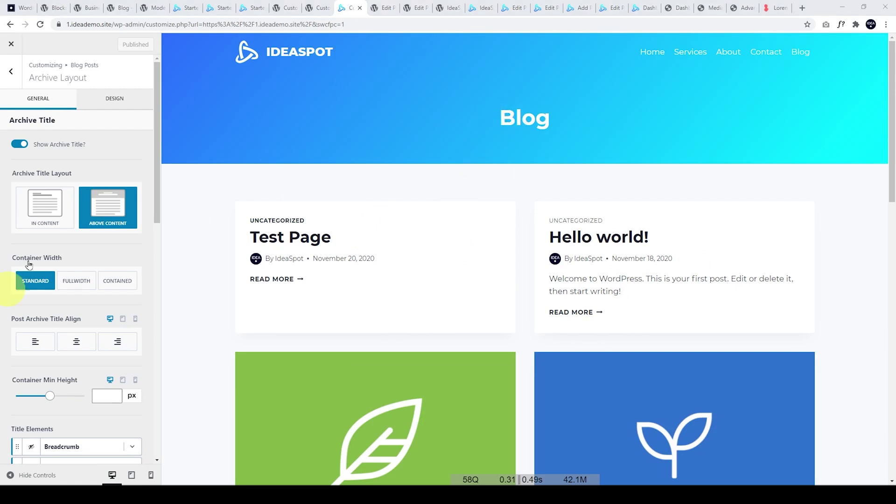
{"action": "left_click", "coordinate": [11, 72]}
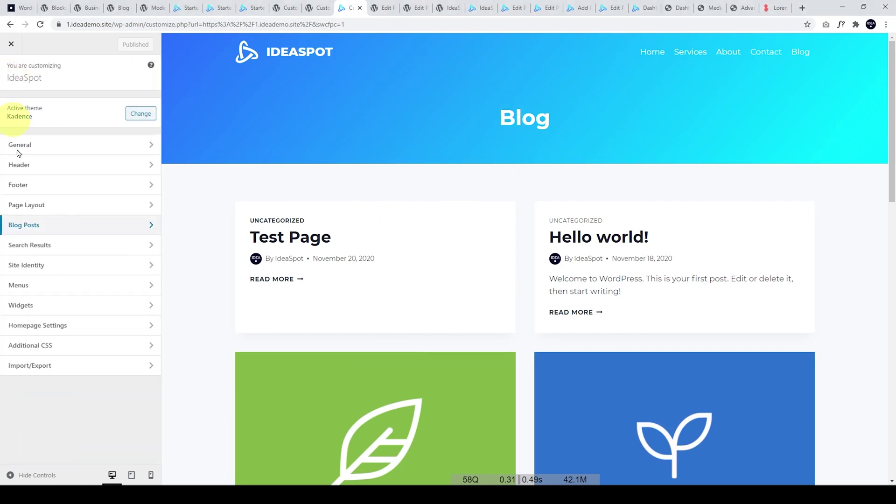
{"action": "left_click", "coordinate": [659, 60]}
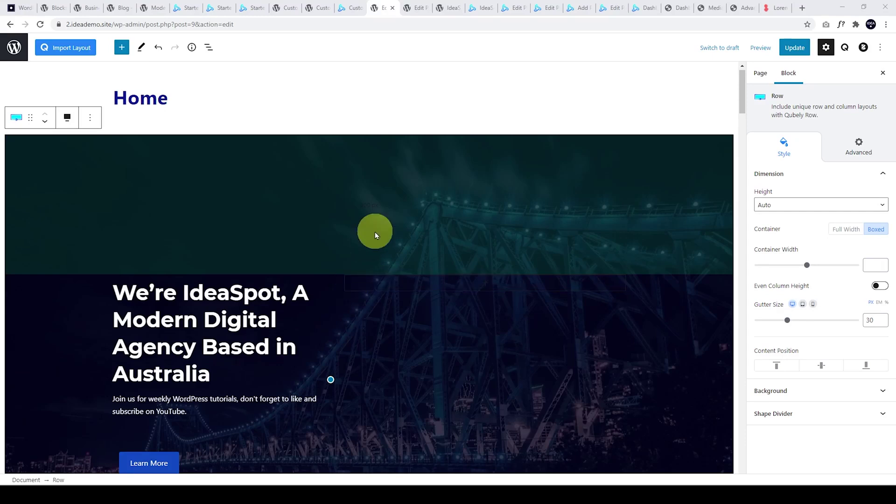
{"action": "scroll", "coordinate": [375, 232], "scroll_direction": "down", "scroll_amount": 2}
{"action": "scroll", "coordinate": [382, 376], "scroll_direction": "down", "scroll_amount": 1}
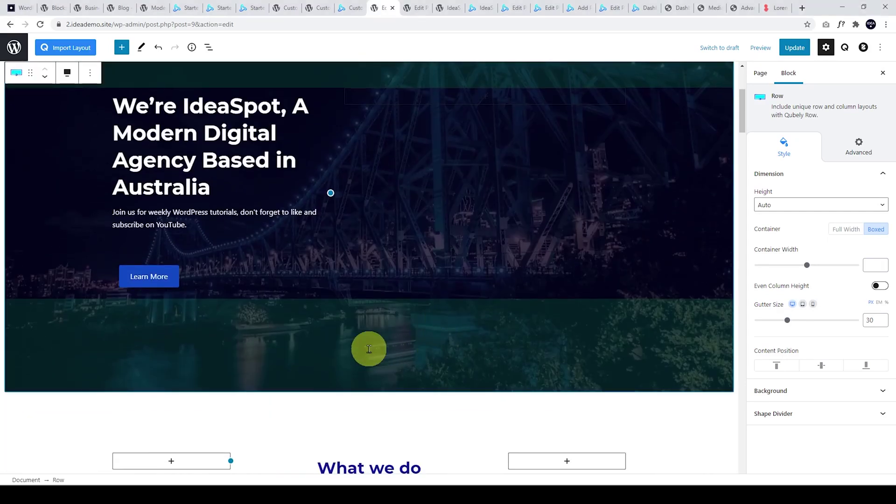
- Add an empty block after the hero row and bring up the full block library
{"action": "left_click", "coordinate": [90, 72]}
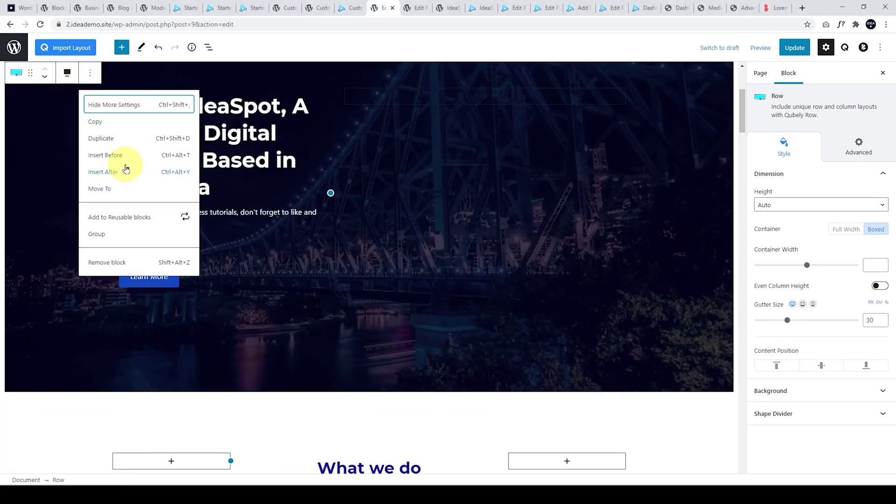
{"action": "left_click", "coordinate": [118, 156]}
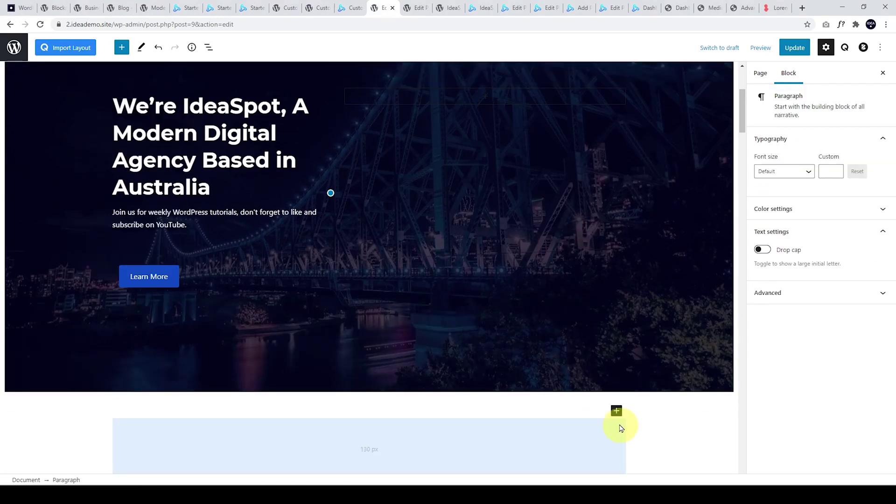
{"action": "left_click", "coordinate": [616, 410]}
{"action": "left_click", "coordinate": [687, 389]}
{"action": "mouse_move", "coordinate": [78, 166]}
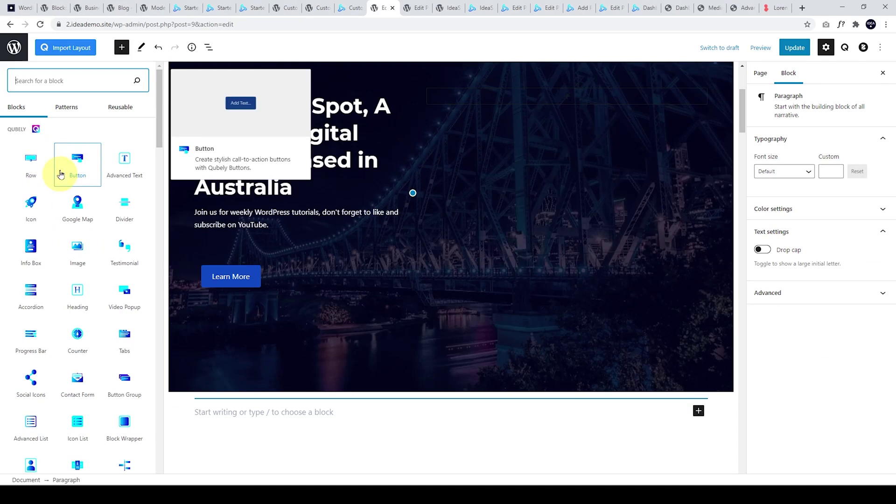
{"action": "scroll", "coordinate": [77, 246], "scroll_direction": "down", "scroll_amount": 2}
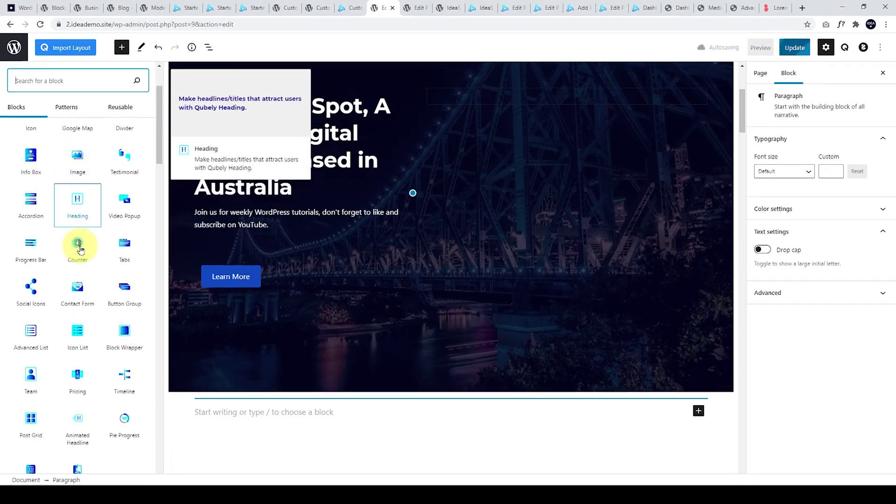
{"action": "scroll", "coordinate": [91, 364], "scroll_direction": "down", "scroll_amount": 2}
{"action": "scroll", "coordinate": [95, 314], "scroll_direction": "up", "scroll_amount": 4}
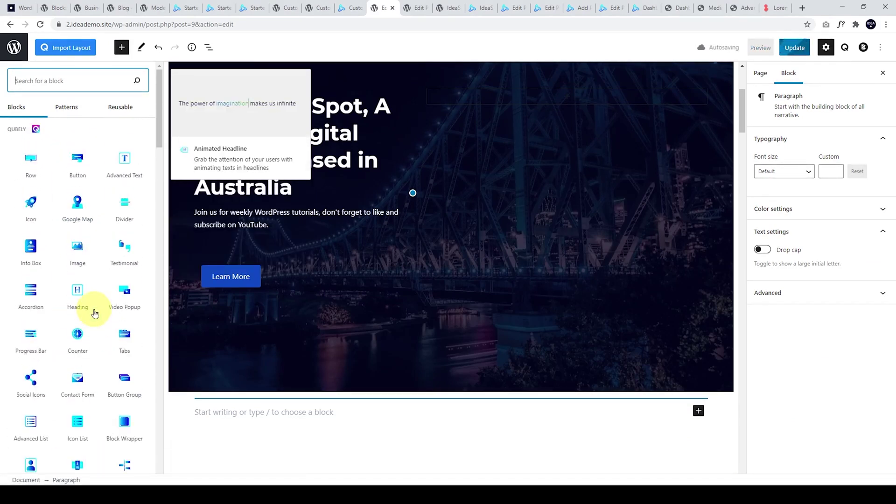
- Import the free 'Gutenberg for WP' Content section from the Qubely library and select its heading
{"action": "left_click", "coordinate": [64, 50]}
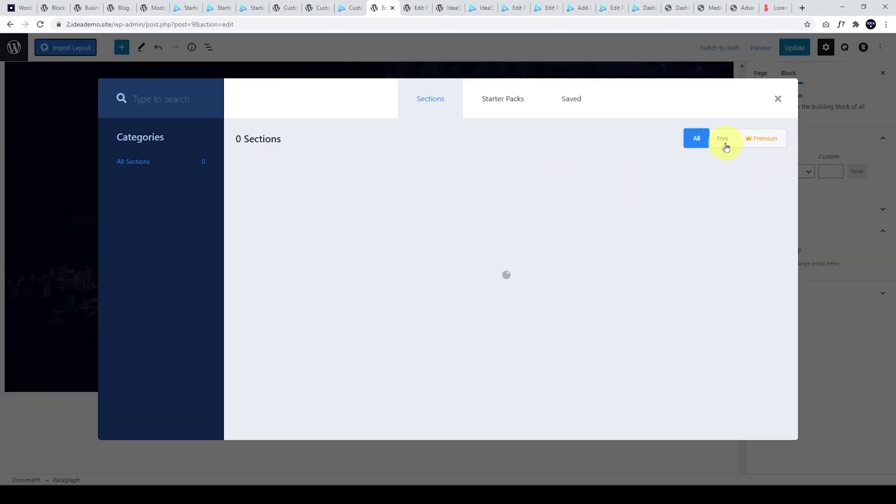
{"action": "left_click", "coordinate": [723, 141]}
{"action": "mouse_move", "coordinate": [691, 349]}
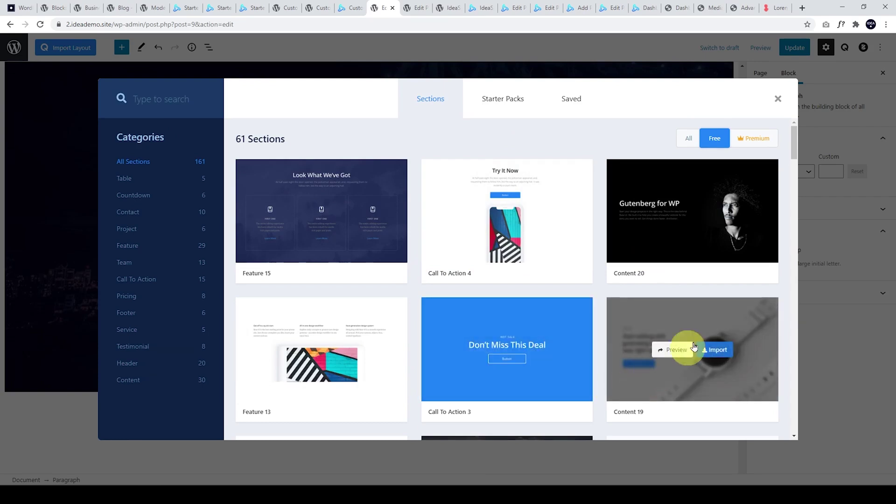
{"action": "left_click", "coordinate": [778, 99]}
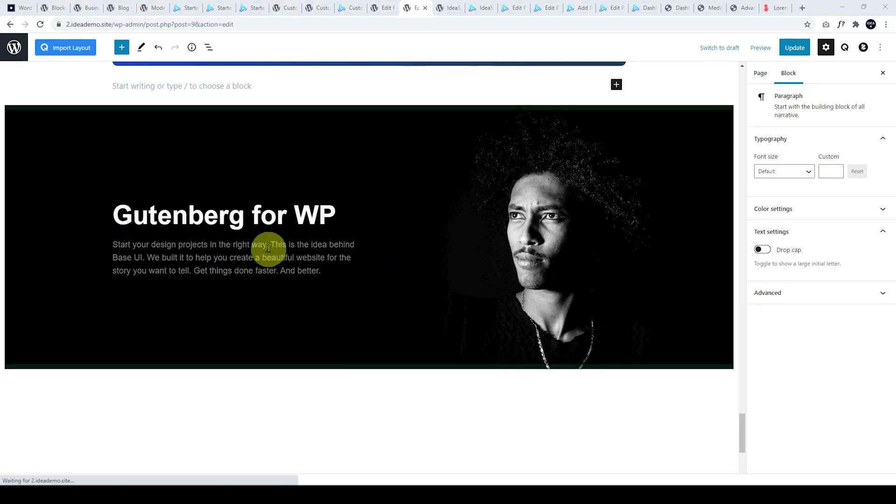
{"action": "left_click", "coordinate": [315, 214]}
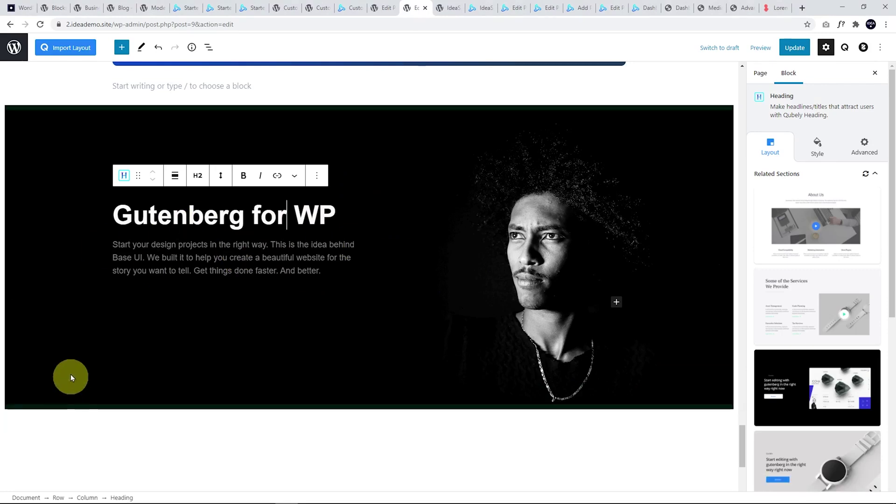
{"action": "left_click", "coordinate": [756, 49]}
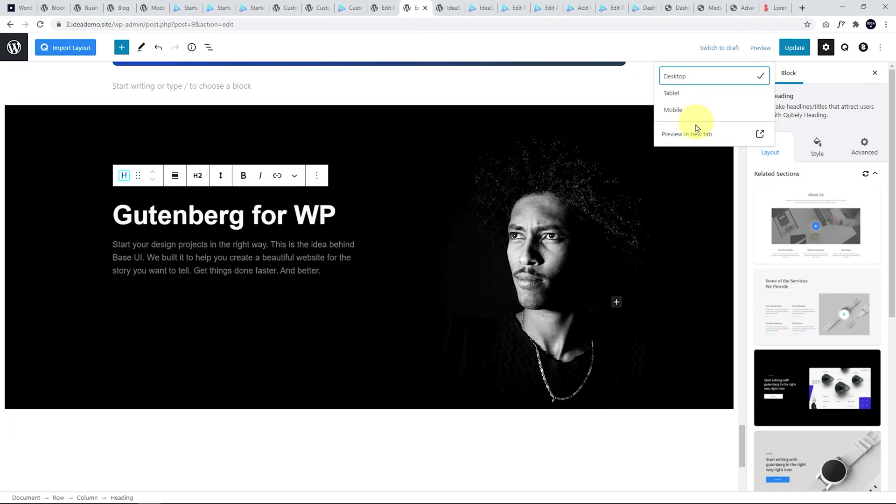
- Switch the editor to mobile preview, then move to the live site's mobile view
{"action": "left_click", "coordinate": [676, 110]}
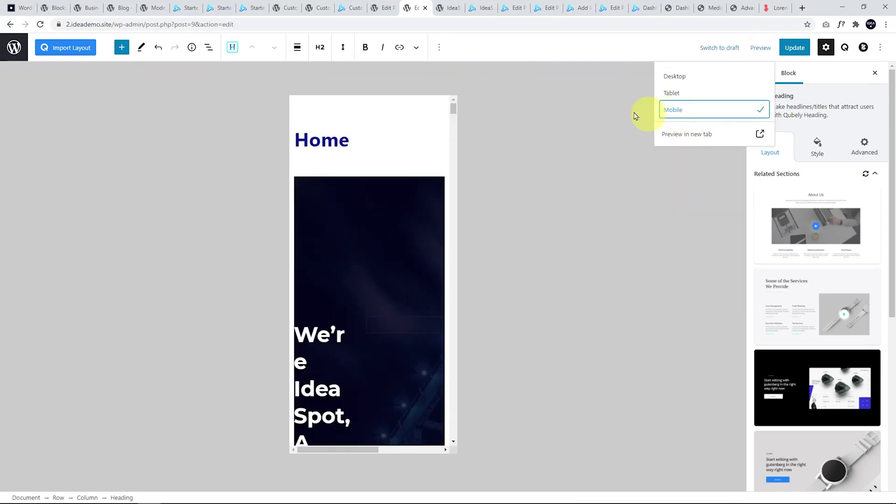
{"action": "scroll", "coordinate": [401, 198], "scroll_direction": "down", "scroll_amount": 2}
{"action": "scroll", "coordinate": [320, 203], "scroll_direction": "down", "scroll_amount": 5}
{"action": "scroll", "coordinate": [320, 233], "scroll_direction": "down", "scroll_amount": 5}
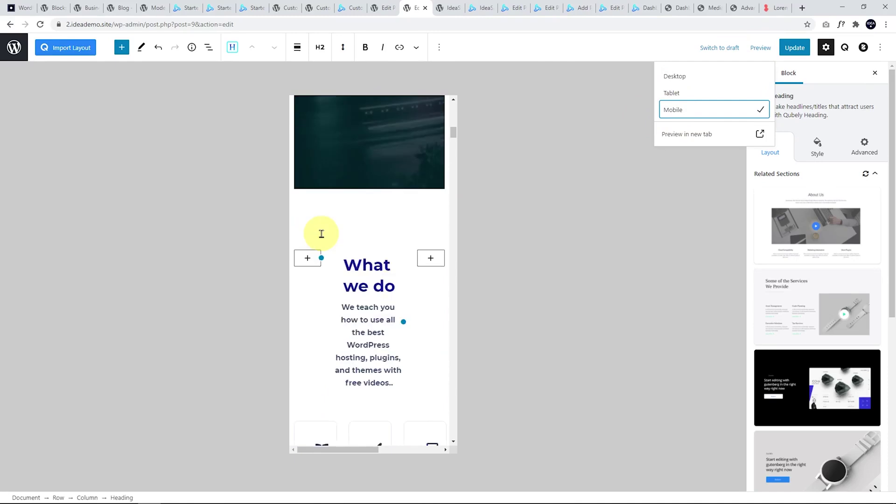
{"action": "scroll", "coordinate": [362, 266], "scroll_direction": "down", "scroll_amount": 3}
{"action": "scroll", "coordinate": [379, 253], "scroll_direction": "up", "scroll_amount": 3}
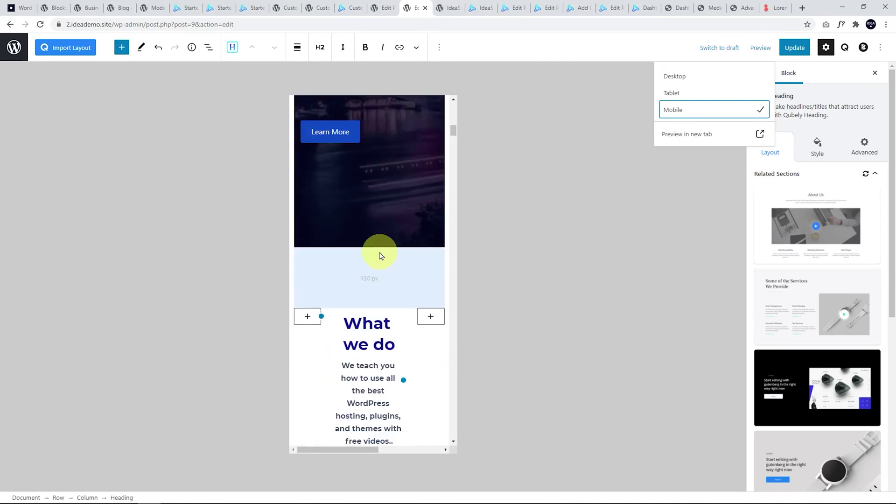
{"action": "scroll", "coordinate": [379, 255], "scroll_direction": "up", "scroll_amount": 3}
{"action": "scroll", "coordinate": [379, 253], "scroll_direction": "down", "scroll_amount": 5}
{"action": "scroll", "coordinate": [378, 255], "scroll_direction": "down", "scroll_amount": 3}
{"action": "scroll", "coordinate": [374, 266], "scroll_direction": "down", "scroll_amount": 3}
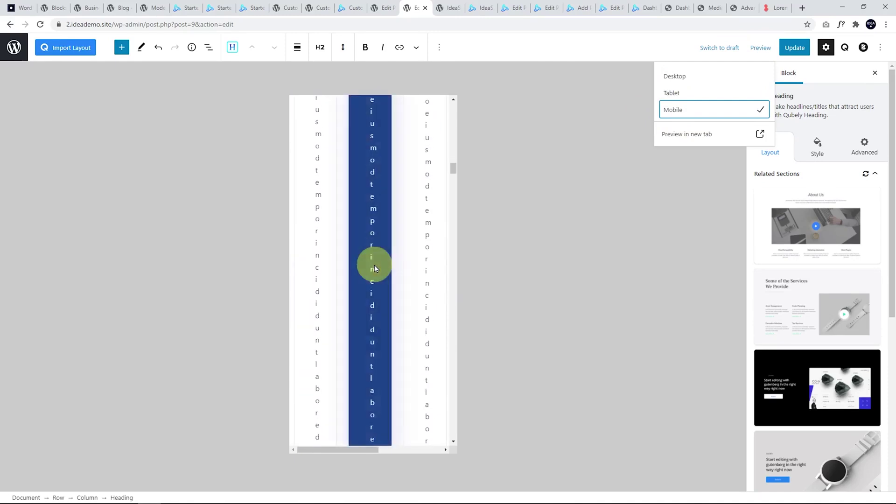
{"action": "scroll", "coordinate": [375, 265], "scroll_direction": "up", "scroll_amount": 5}
{"action": "scroll", "coordinate": [375, 264], "scroll_direction": "up", "scroll_amount": 5}
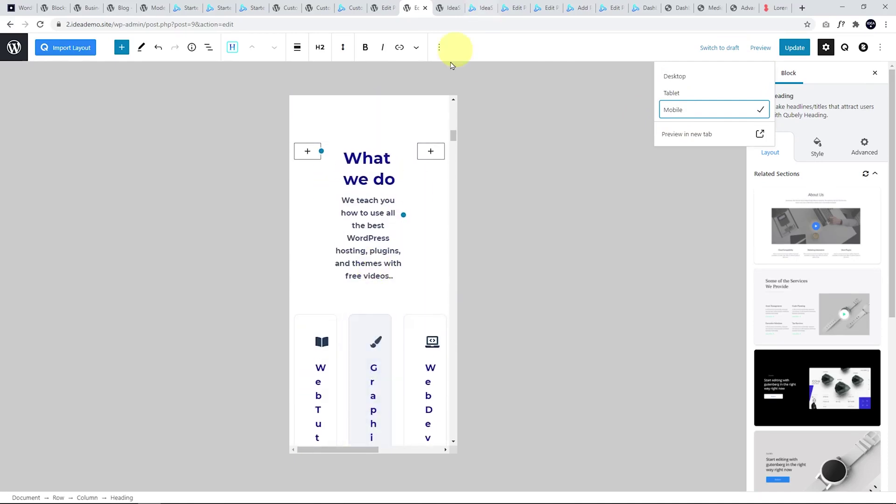
{"action": "left_click", "coordinate": [448, 7]}
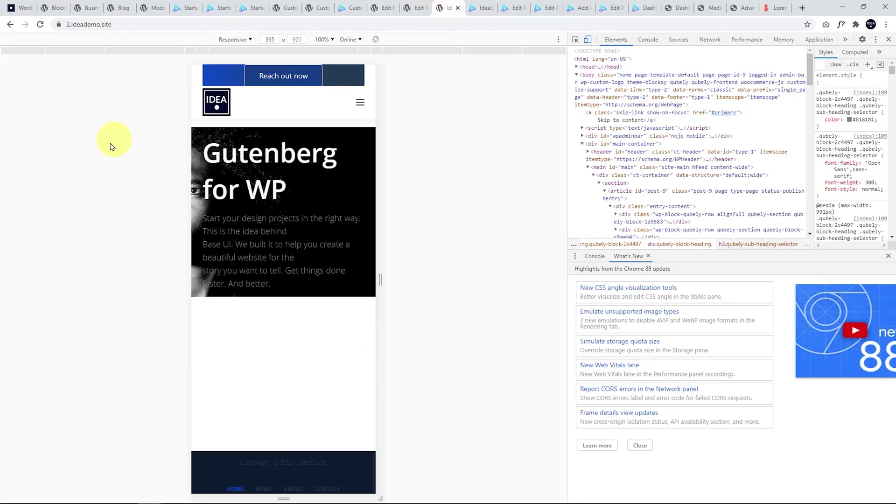
- Inspect the front-end page in DevTools and emulate an iPhone X screen
{"action": "left_click", "coordinate": [888, 39]}
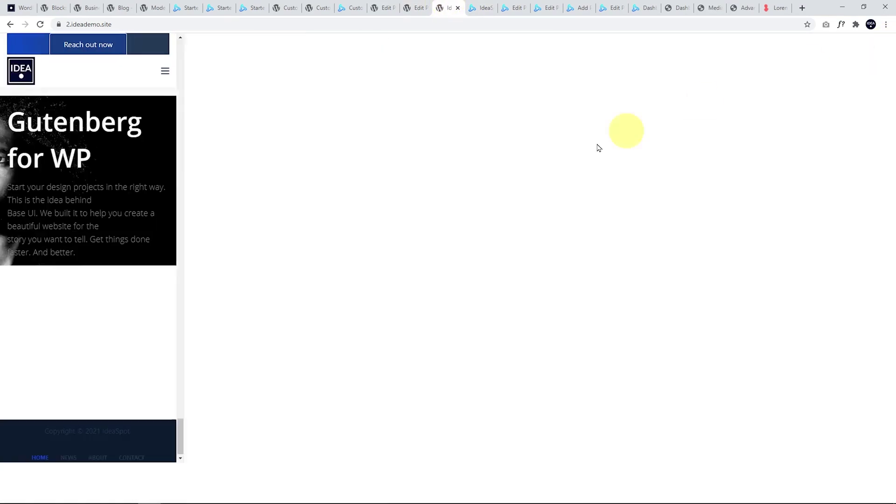
{"action": "right_click", "coordinate": [284, 345]}
{"action": "left_click", "coordinate": [315, 452]}
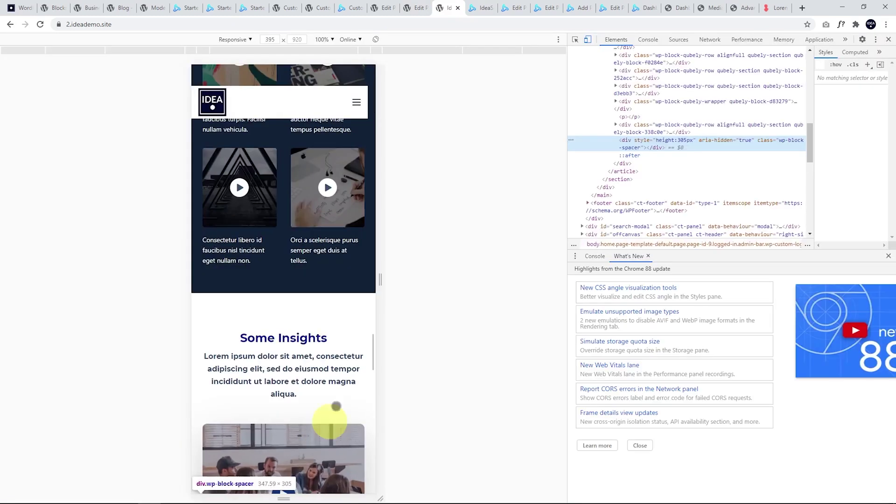
{"action": "scroll", "coordinate": [359, 286], "scroll_direction": "down", "scroll_amount": 6}
{"action": "scroll", "coordinate": [360, 284], "scroll_direction": "down", "scroll_amount": 2}
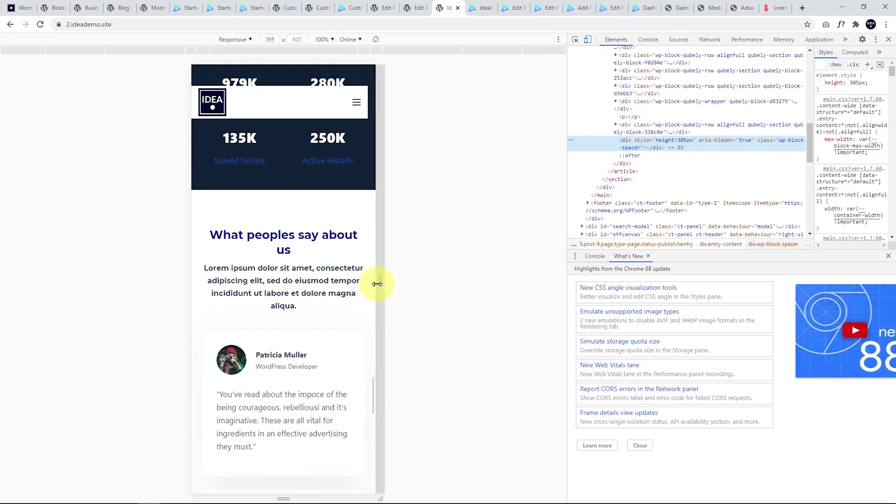
{"action": "left_click_drag", "start_coordinate": [380, 282], "coordinate": [386, 281]}
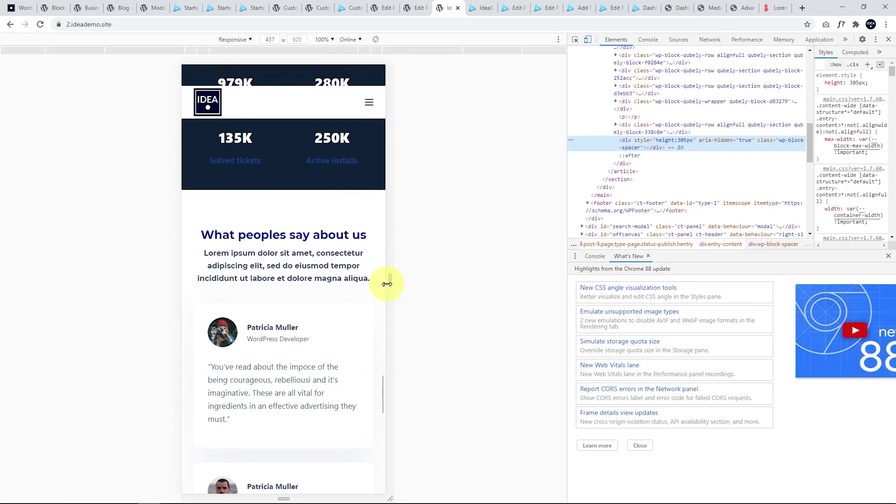
{"action": "left_click", "coordinate": [235, 39]}
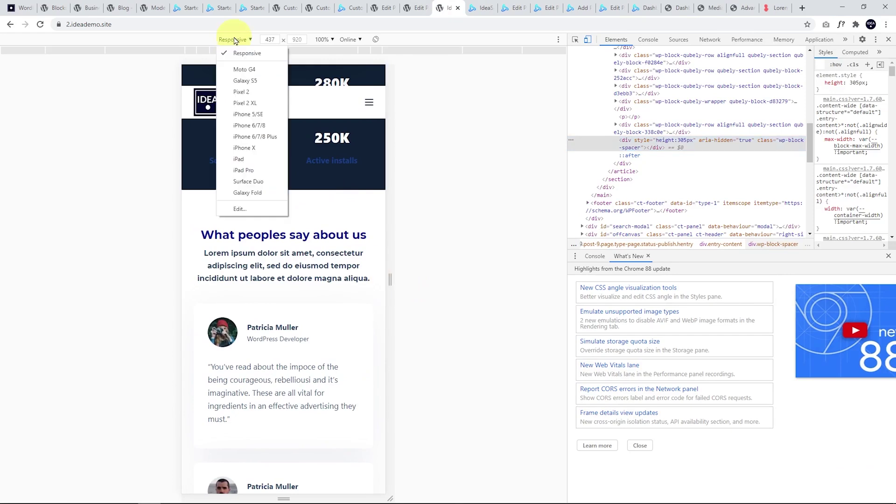
{"action": "left_click", "coordinate": [239, 149]}
{"action": "scroll", "coordinate": [271, 221], "scroll_direction": "down", "scroll_amount": 3}
{"action": "scroll", "coordinate": [270, 226], "scroll_direction": "down", "scroll_amount": 2}
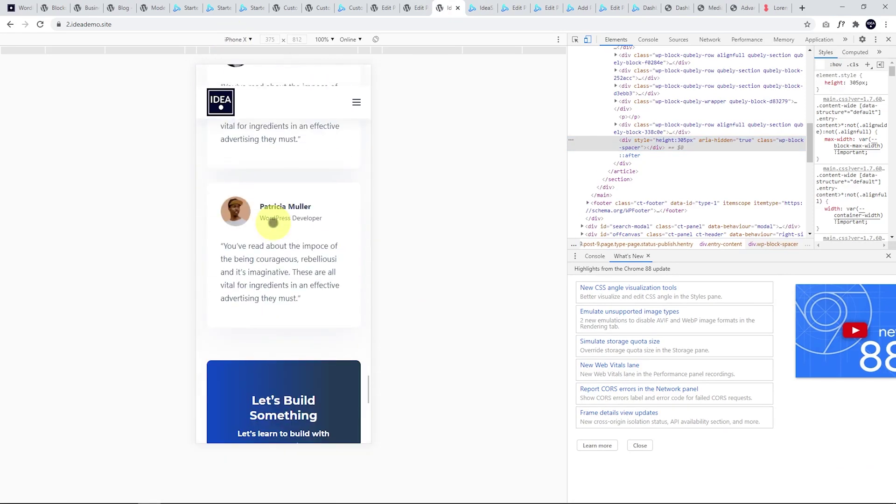
{"action": "scroll", "coordinate": [286, 208], "scroll_direction": "down", "scroll_amount": 4}
{"action": "scroll", "coordinate": [286, 208], "scroll_direction": "up", "scroll_amount": 3}
{"action": "scroll", "coordinate": [294, 217], "scroll_direction": "up", "scroll_amount": 3}
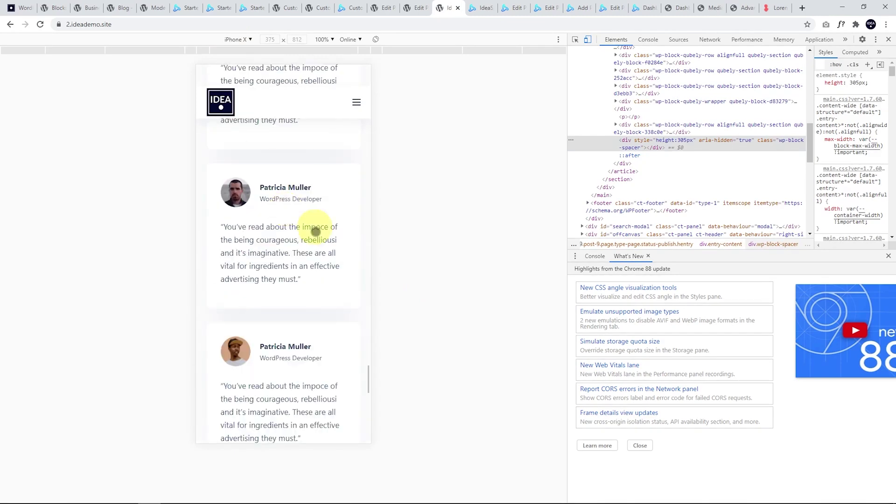
{"action": "scroll", "coordinate": [292, 225], "scroll_direction": "down", "scroll_amount": 3}
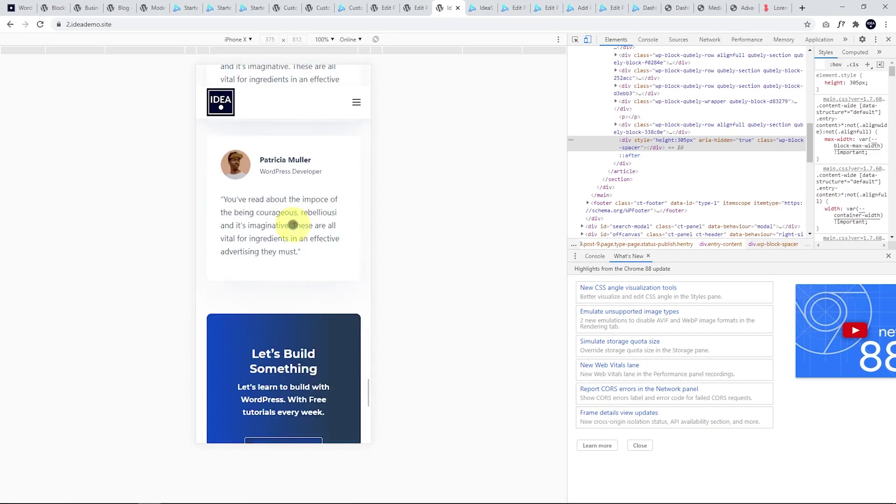
{"action": "scroll", "coordinate": [292, 226], "scroll_direction": "down", "scroll_amount": 3}
{"action": "scroll", "coordinate": [294, 239], "scroll_direction": "down", "scroll_amount": 2}
{"action": "scroll", "coordinate": [290, 230], "scroll_direction": "up", "scroll_amount": 1}
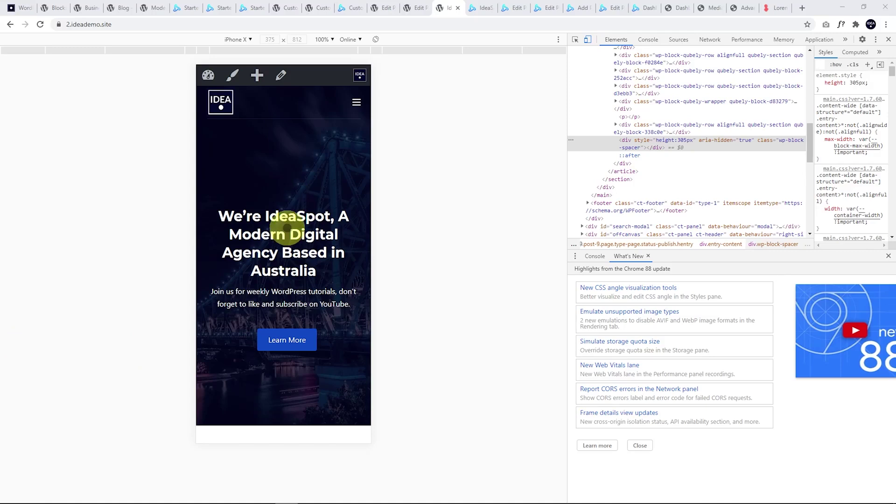
{"action": "scroll", "coordinate": [287, 228], "scroll_direction": "down", "scroll_amount": 1}
{"action": "scroll", "coordinate": [294, 277], "scroll_direction": "up", "scroll_amount": 1}
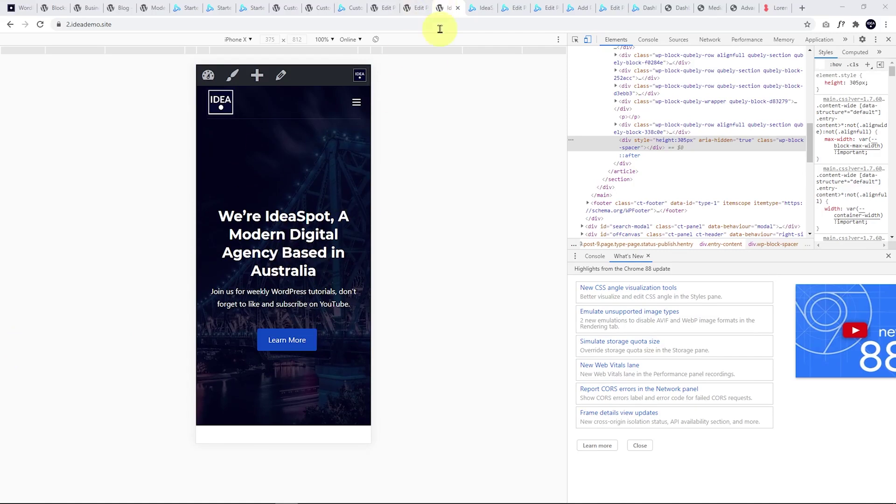
- Return through the editor and mobile front-end tabs to the second demo site's home page
{"action": "left_click", "coordinate": [412, 7]}
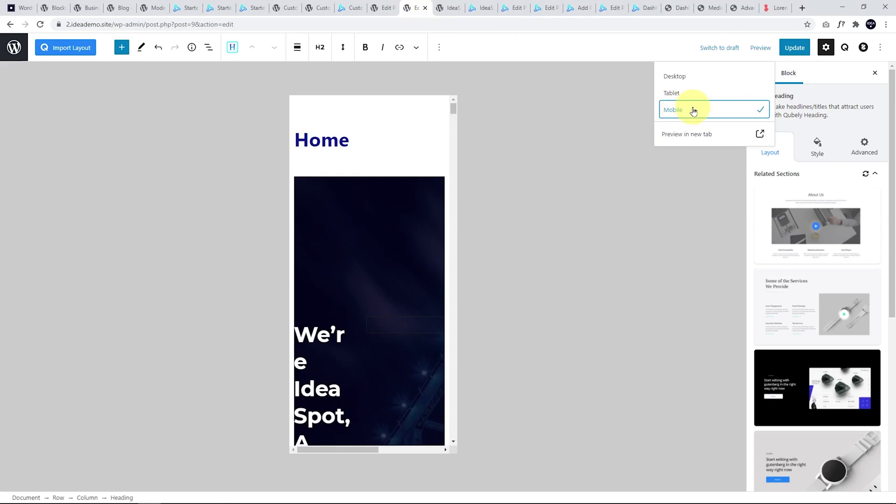
{"action": "left_click", "coordinate": [448, 8]}
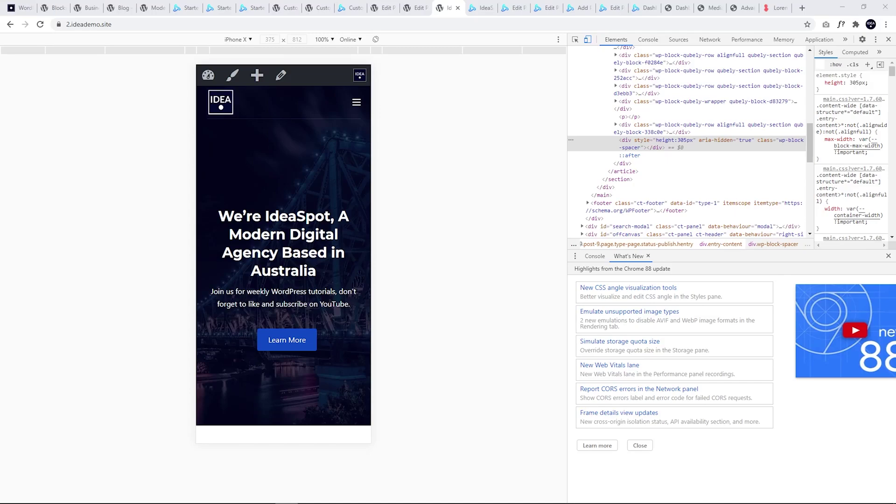
{"action": "left_click", "coordinate": [478, 7]}
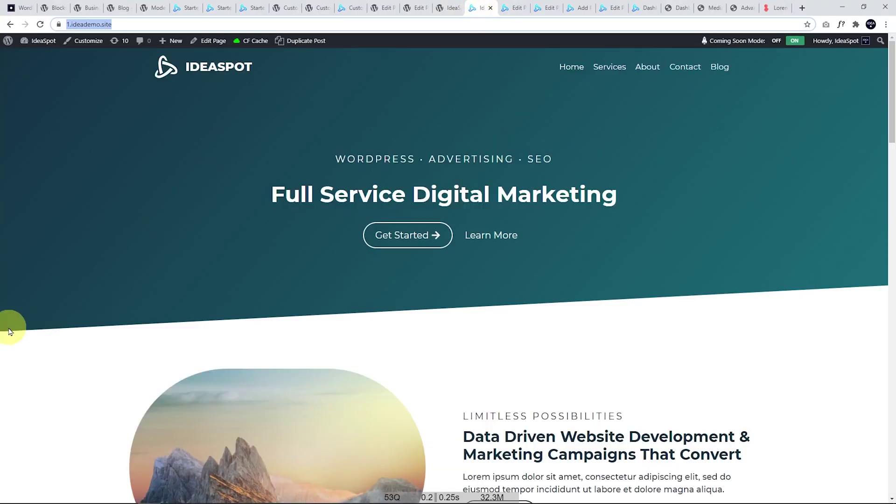
- Edit the Home page and insert an empty block above the image row below the hero
{"action": "left_click", "coordinate": [213, 42]}
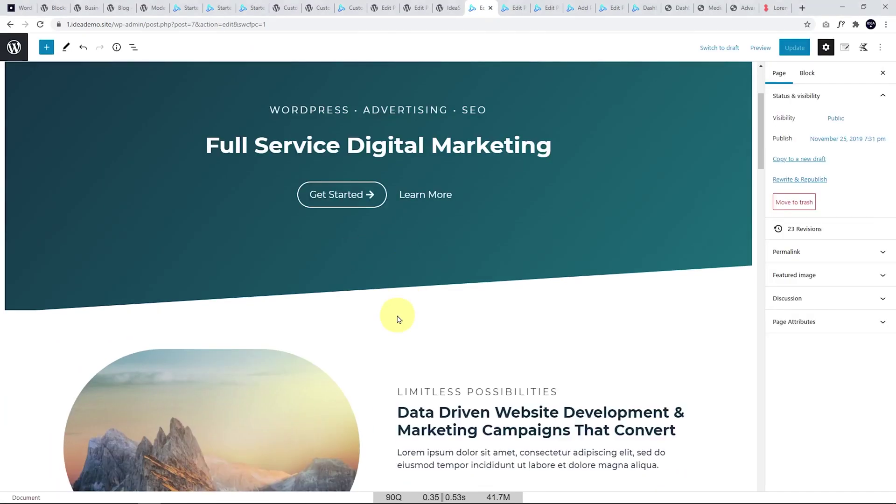
{"action": "left_click", "coordinate": [396, 314]}
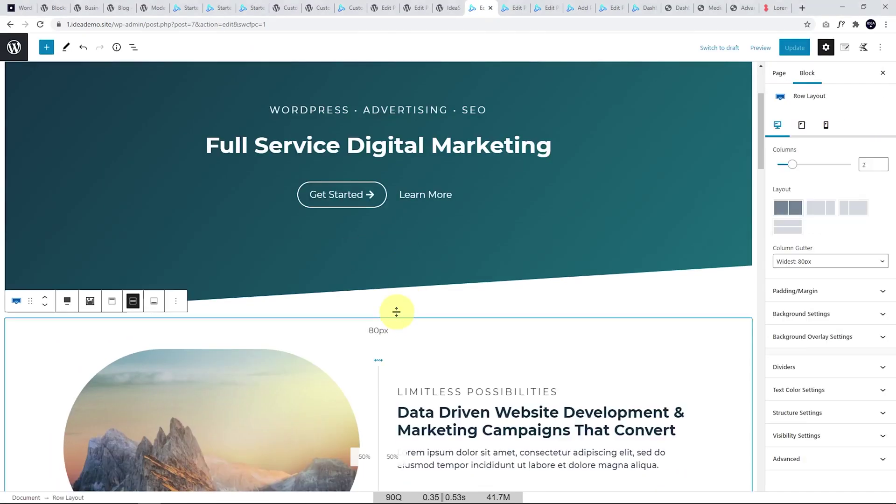
{"action": "left_click", "coordinate": [171, 304]}
{"action": "left_click", "coordinate": [196, 146]}
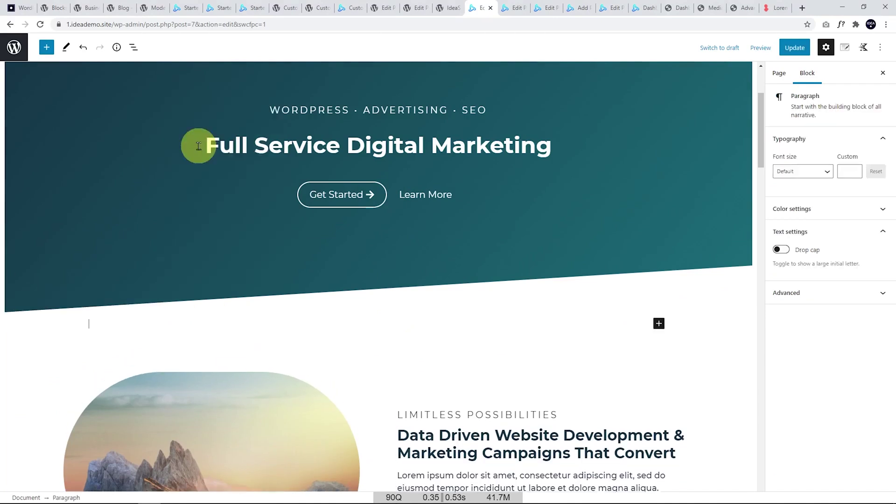
- Make the new block a Row Layout and bring up its prebuilt section library
{"action": "left_click", "coordinate": [659, 324]}
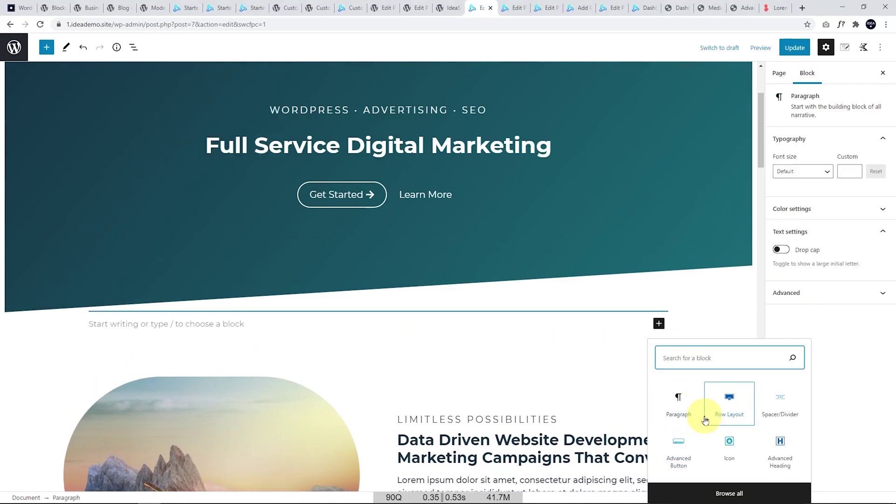
{"action": "left_click", "coordinate": [729, 413]}
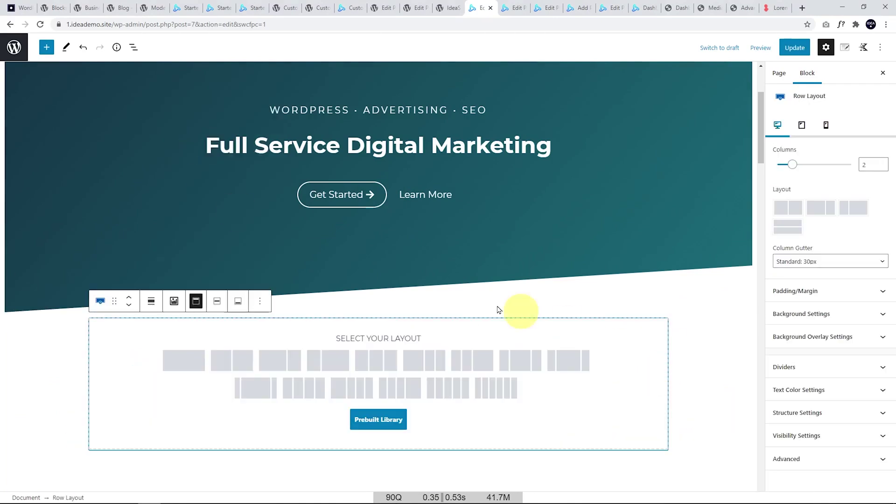
{"action": "left_click", "coordinate": [376, 421]}
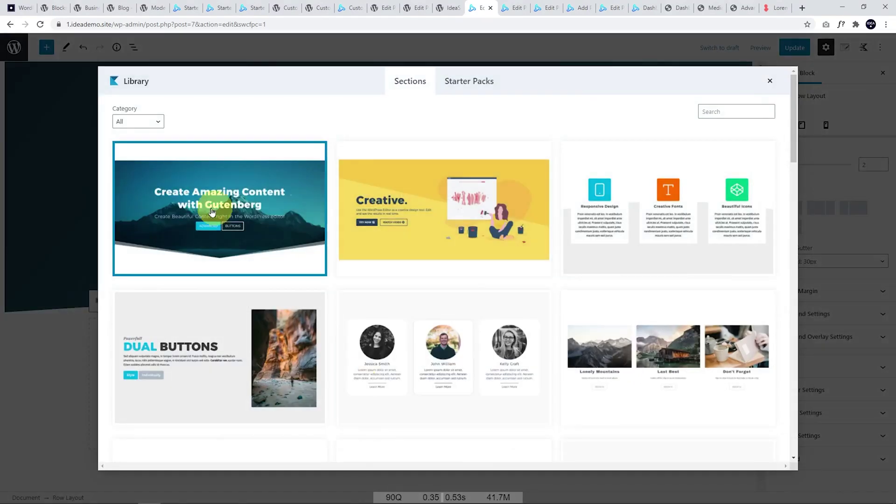
{"action": "scroll", "coordinate": [581, 255], "scroll_direction": "down", "scroll_amount": 1}
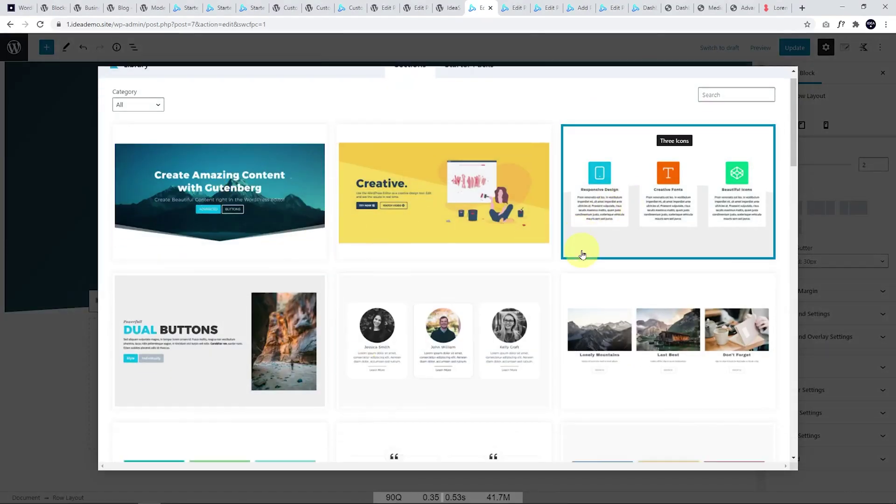
{"action": "scroll", "coordinate": [582, 255], "scroll_direction": "down", "scroll_amount": 3}
{"action": "scroll", "coordinate": [581, 256], "scroll_direction": "down", "scroll_amount": 2}
{"action": "scroll", "coordinate": [581, 258], "scroll_direction": "down", "scroll_amount": 3}
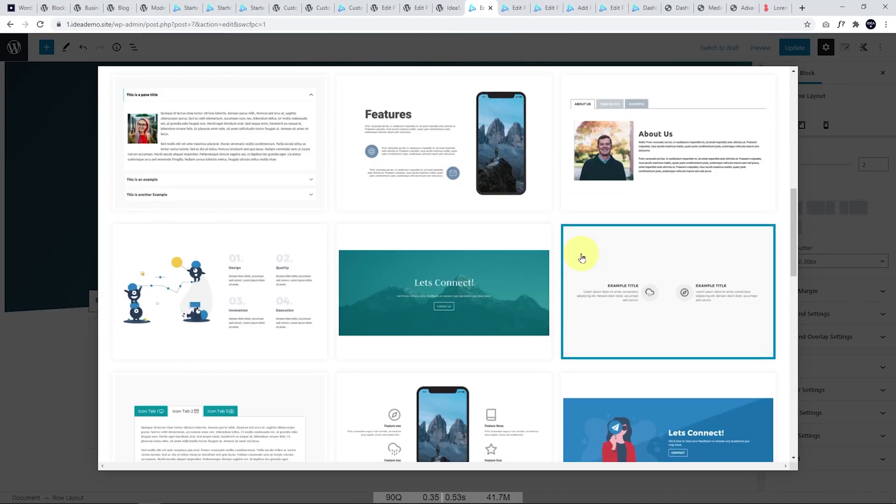
{"action": "scroll", "coordinate": [580, 254], "scroll_direction": "down", "scroll_amount": 2}
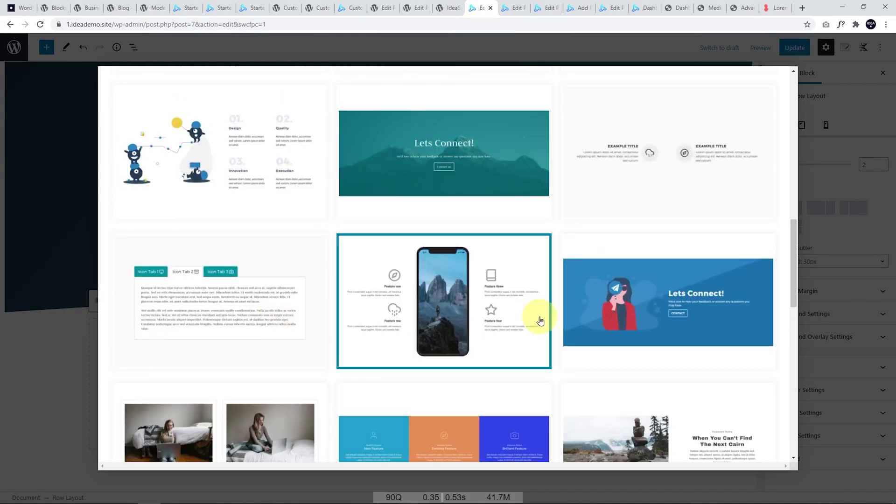
{"action": "scroll", "coordinate": [636, 286], "scroll_direction": "up", "scroll_amount": 1}
{"action": "scroll", "coordinate": [650, 275], "scroll_direction": "up", "scroll_amount": 2}
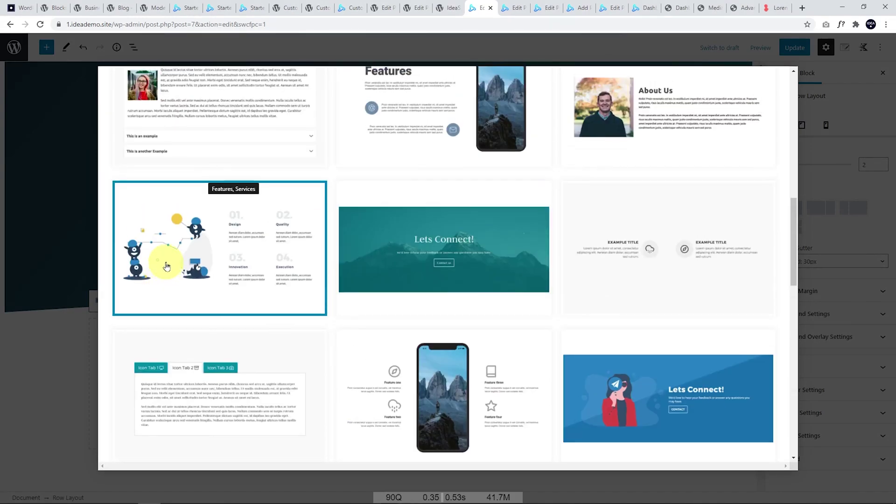
{"action": "scroll", "coordinate": [175, 269], "scroll_direction": "up", "scroll_amount": 2}
{"action": "scroll", "coordinate": [231, 290], "scroll_direction": "up", "scroll_amount": 2}
{"action": "scroll", "coordinate": [278, 308], "scroll_direction": "up", "scroll_amount": 2}
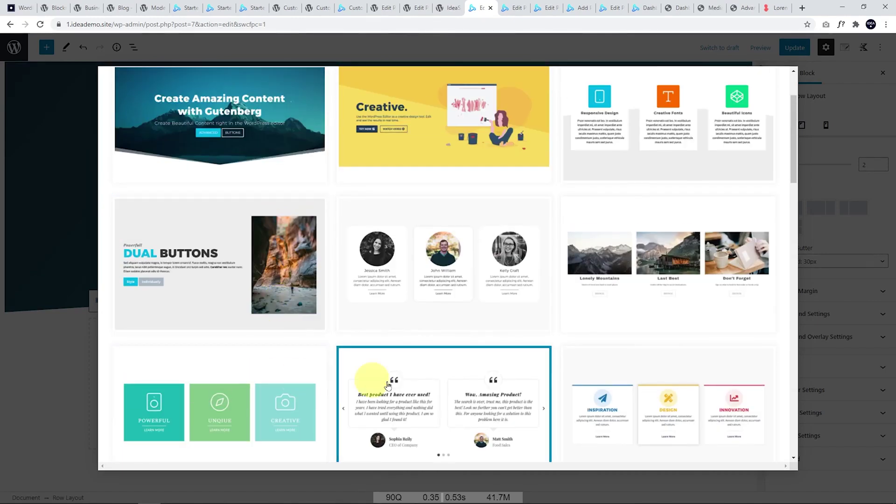
{"action": "scroll", "coordinate": [388, 383], "scroll_direction": "up", "scroll_amount": 2}
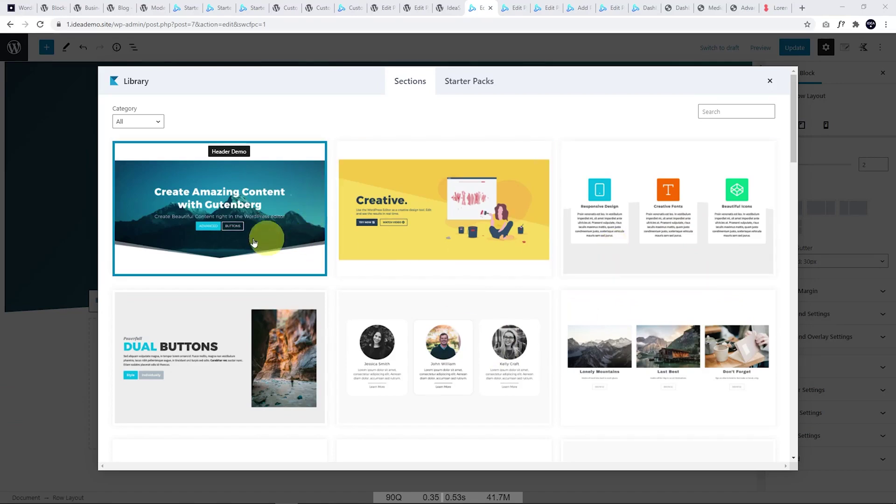
- Close the Kadence section library without importing anything
{"action": "left_click", "coordinate": [769, 80]}
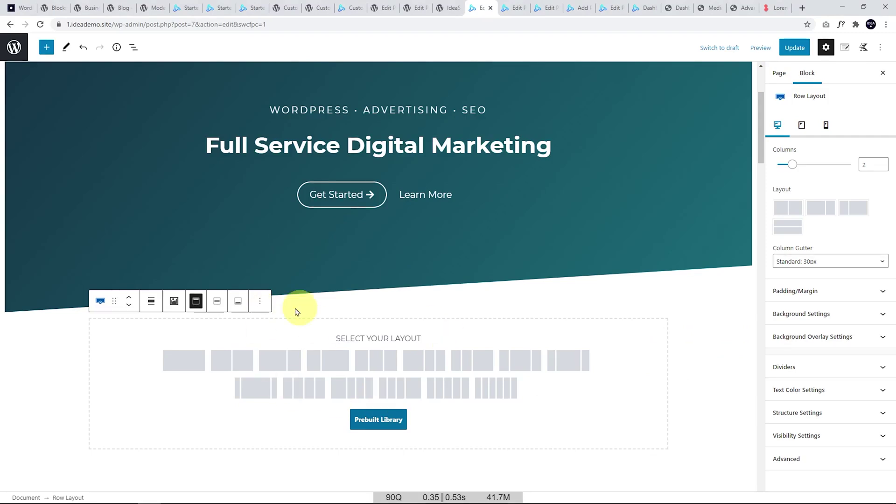
- Give the row a single-column layout, browse all blocks, then switch to the other editor tab
{"action": "left_click", "coordinate": [186, 361]}
{"action": "left_click", "coordinate": [379, 337]}
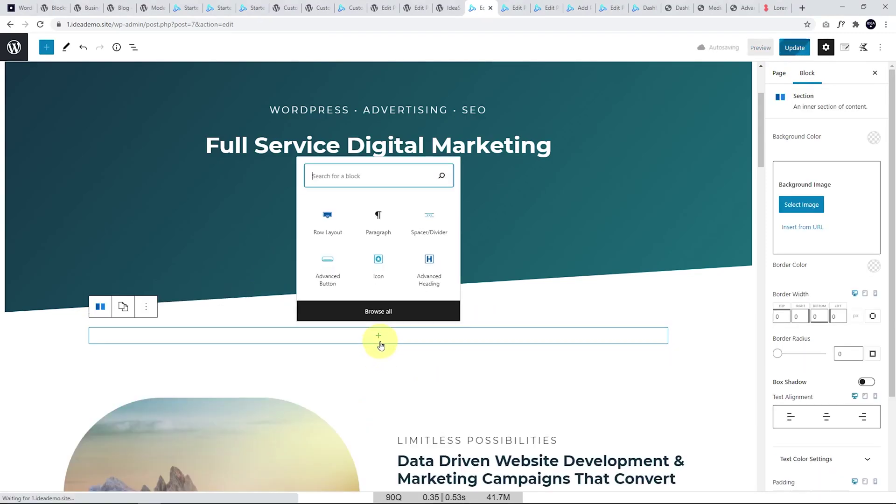
{"action": "left_click", "coordinate": [377, 311]}
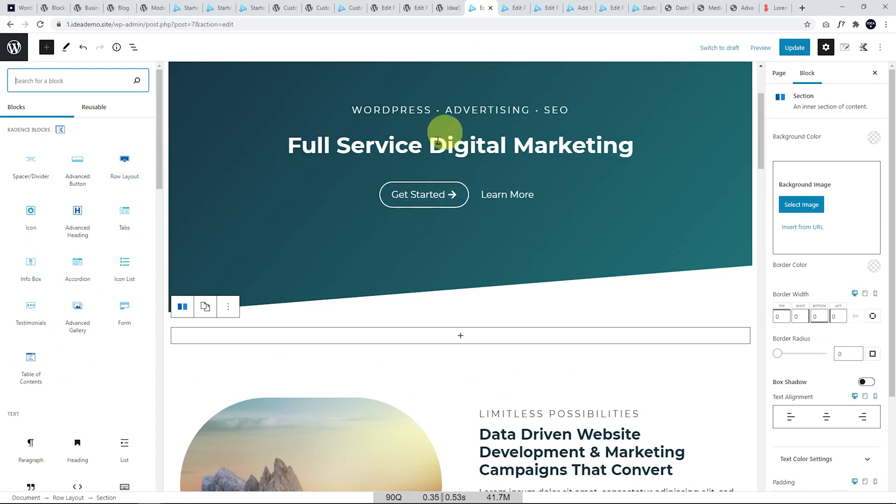
{"action": "left_click", "coordinate": [516, 10]}
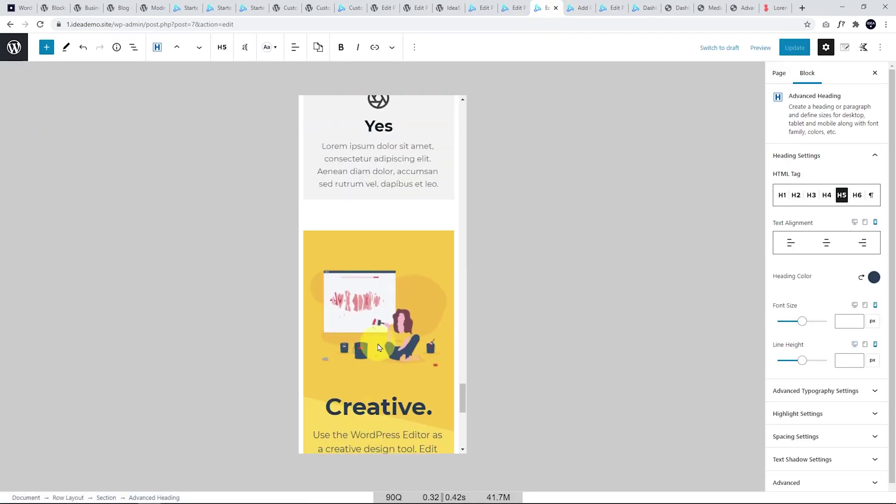
{"action": "scroll", "coordinate": [375, 242], "scroll_direction": "down", "scroll_amount": 2}
{"action": "scroll", "coordinate": [375, 242], "scroll_direction": "down", "scroll_amount": 1}
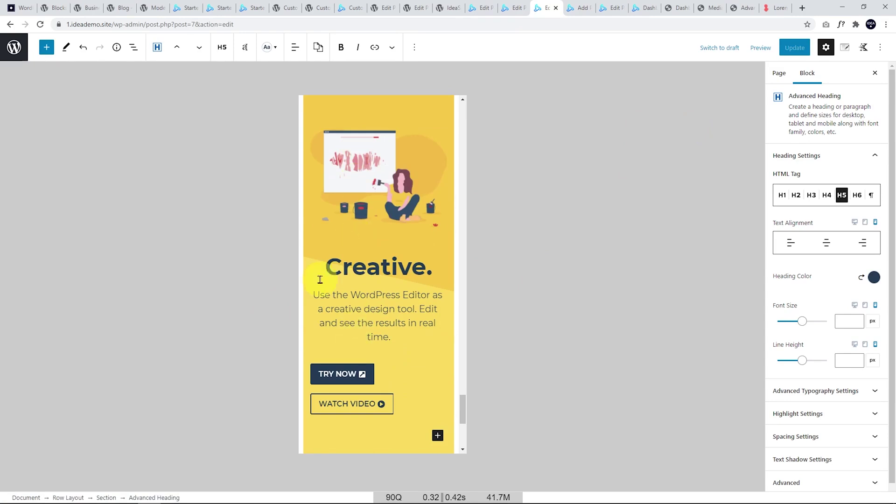
- Inspect the Creative heading and its paragraph settings in the mobile preview
{"action": "left_click", "coordinate": [420, 267]}
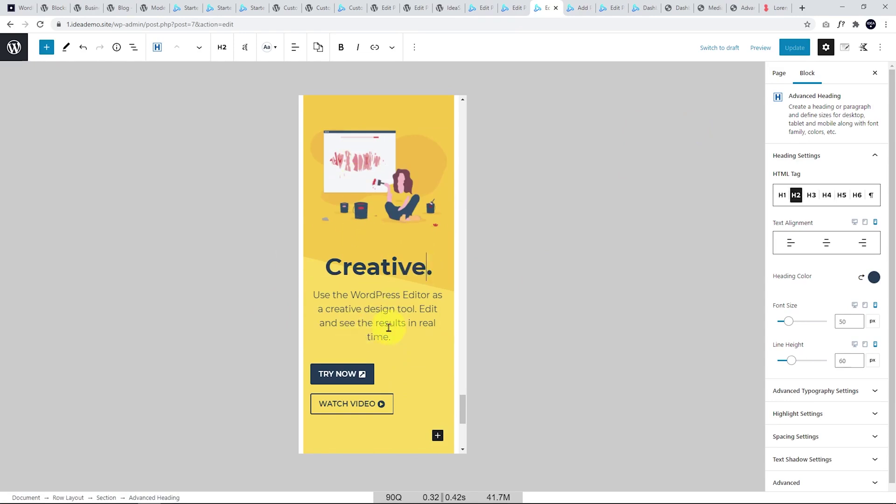
{"action": "left_click", "coordinate": [384, 327]}
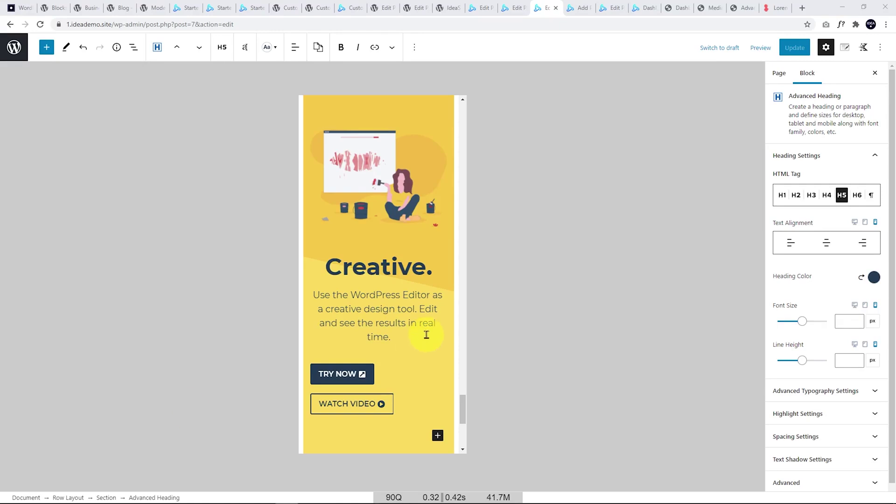
{"action": "scroll", "coordinate": [425, 311], "scroll_direction": "down", "scroll_amount": 2}
{"action": "scroll", "coordinate": [424, 311], "scroll_direction": "up", "scroll_amount": 2}
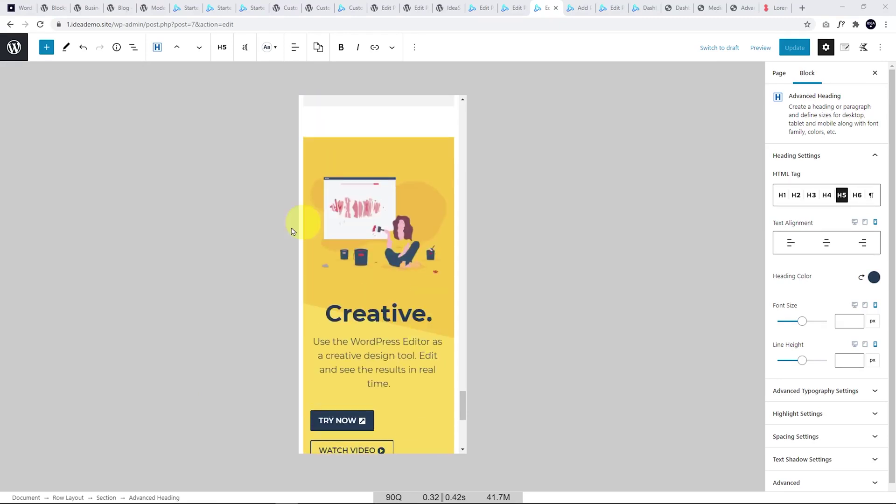
{"action": "scroll", "coordinate": [410, 310], "scroll_direction": "up", "scroll_amount": 2}
{"action": "scroll", "coordinate": [404, 308], "scroll_direction": "down", "scroll_amount": 4}
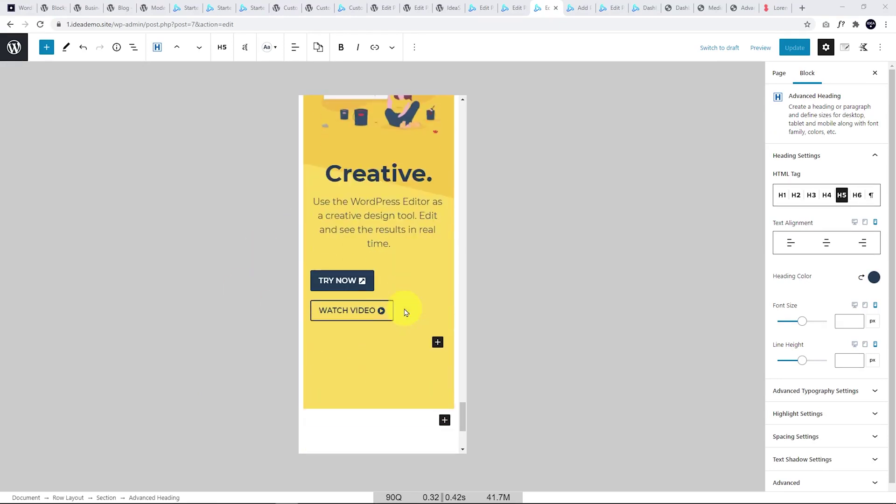
{"action": "scroll", "coordinate": [404, 311], "scroll_direction": "up", "scroll_amount": 2}
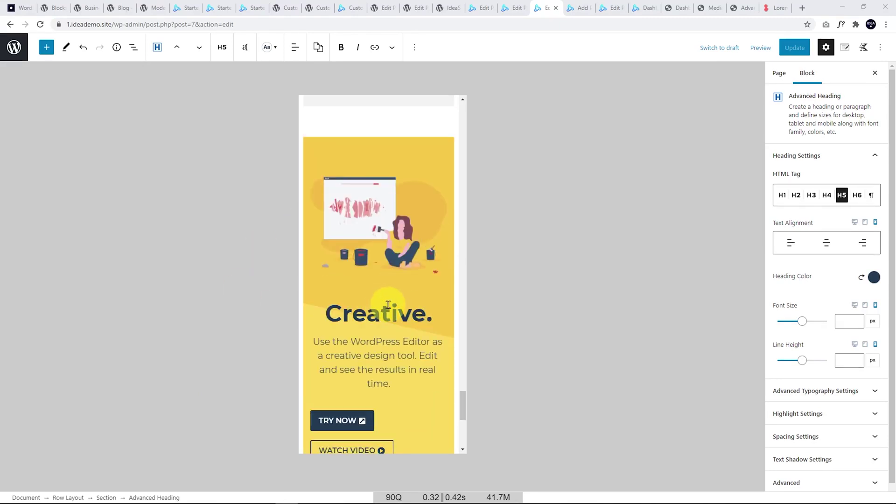
{"action": "scroll", "coordinate": [376, 315], "scroll_direction": "down", "scroll_amount": 1}
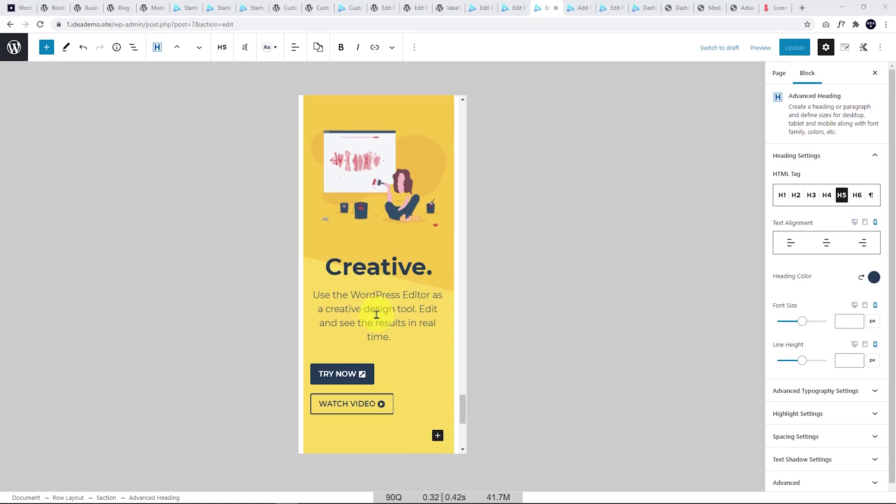